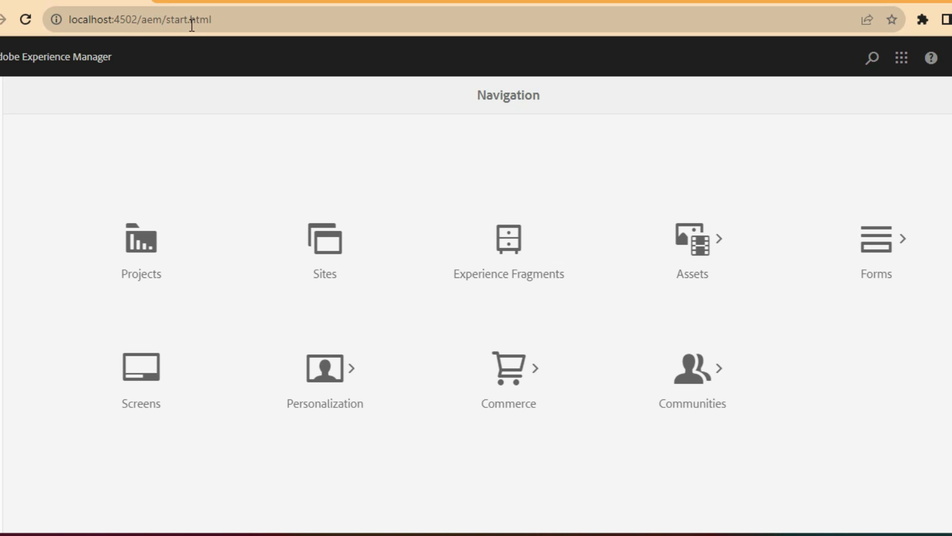
drag(137, 18, 218, 18)
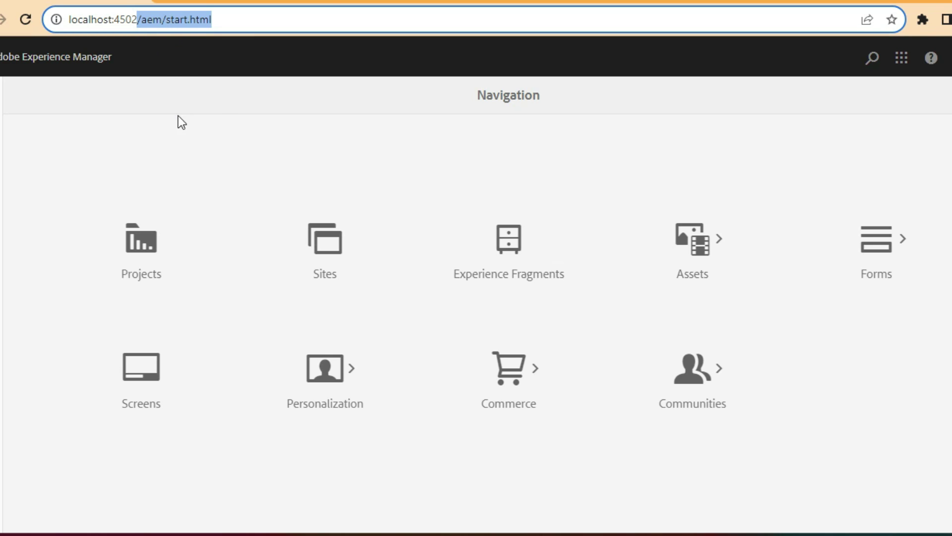
click(256, 110)
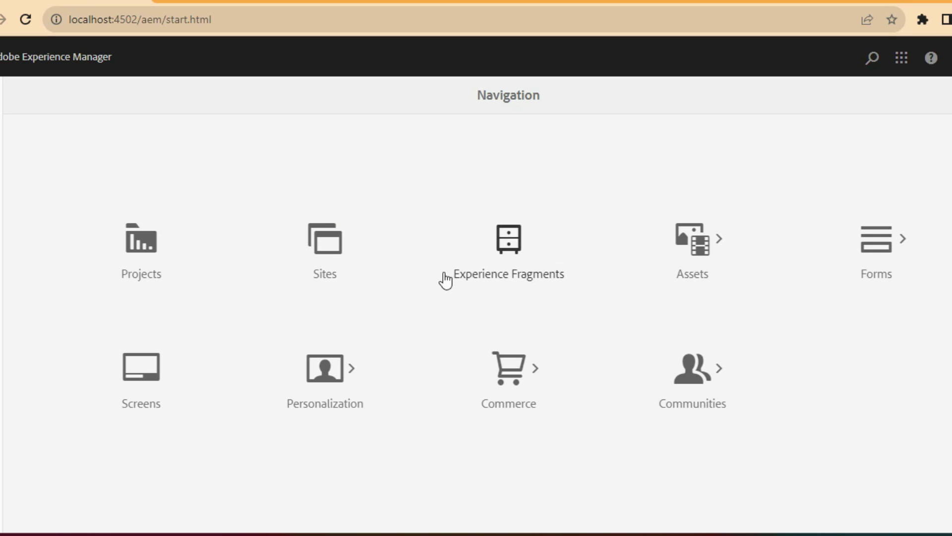
click(512, 265)
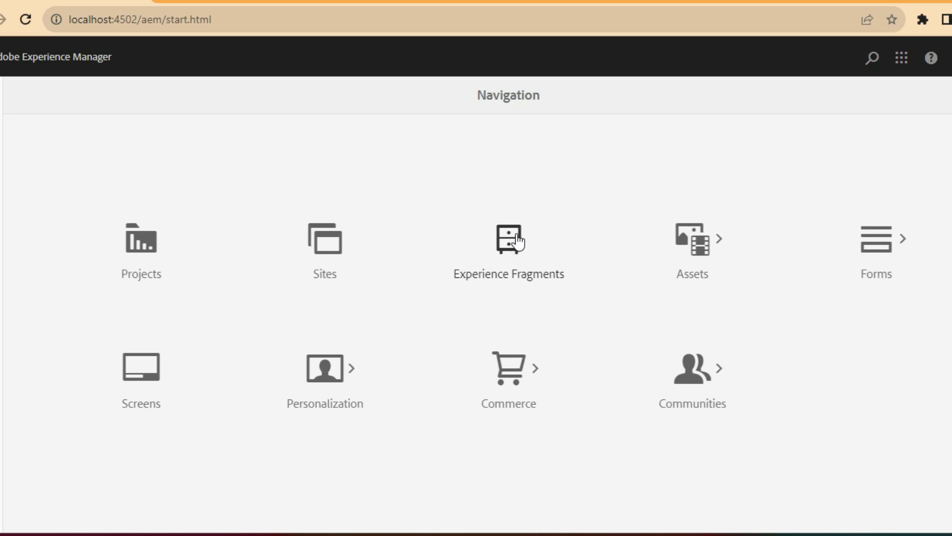
Open the English folder inside We.Retail in the Assets file library
click(698, 250)
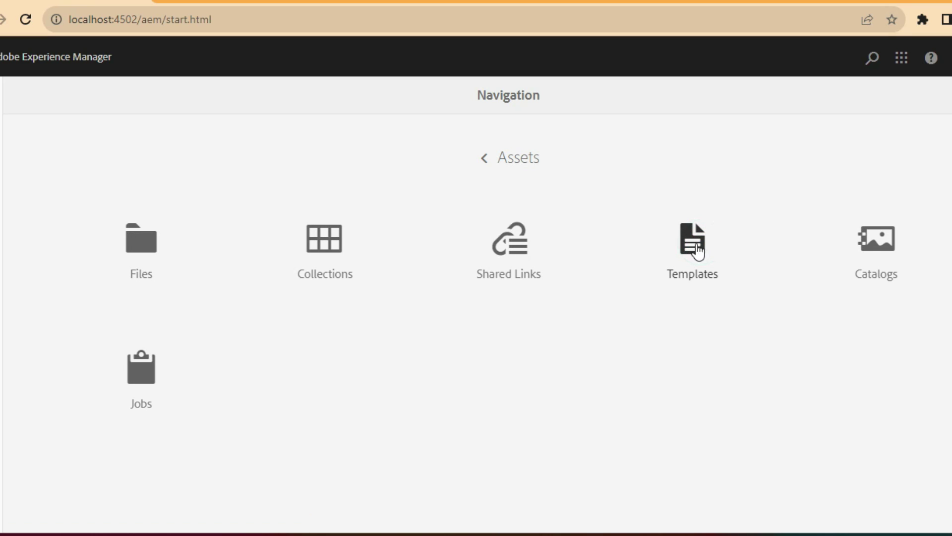
click(138, 254)
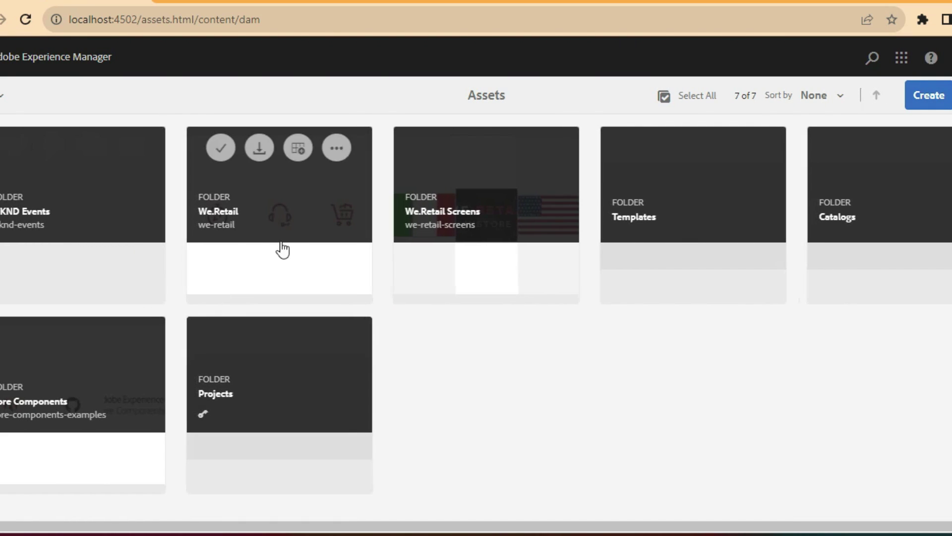
click(292, 228)
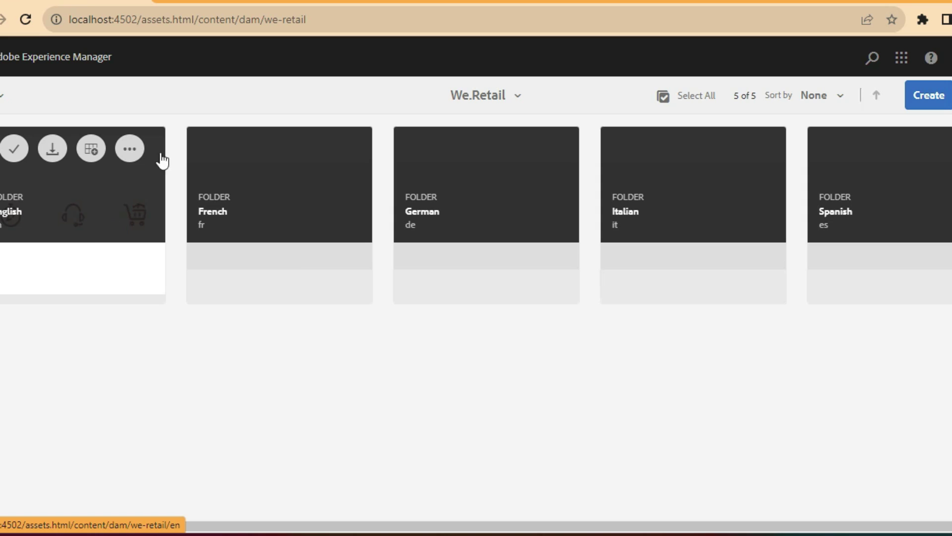
drag(264, 20, 309, 20)
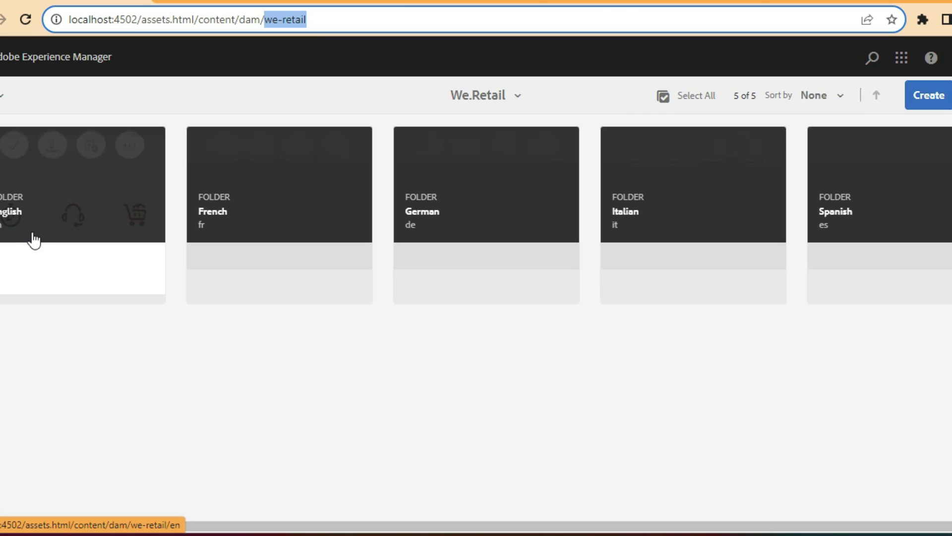
click(49, 214)
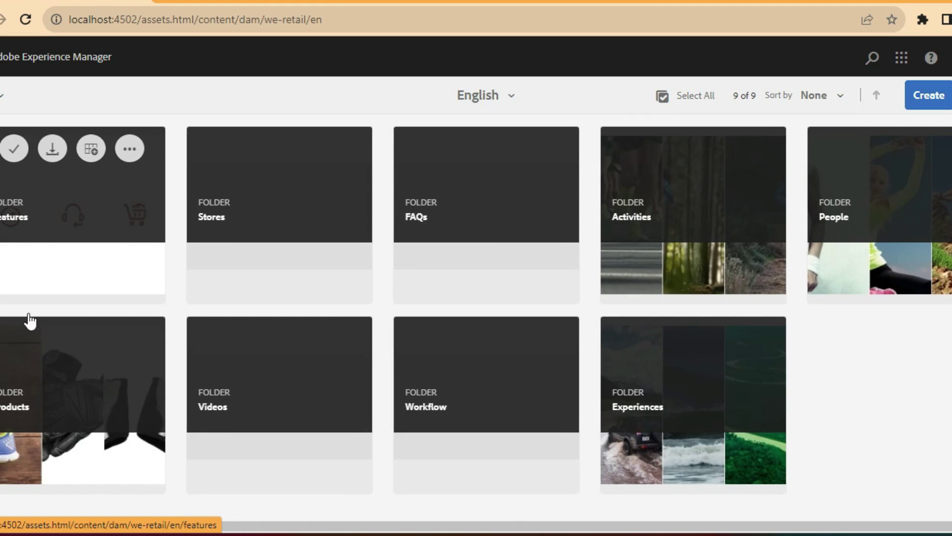
Browse through the Products, Equipment and Running folders into the Source folder and look over its images
click(70, 418)
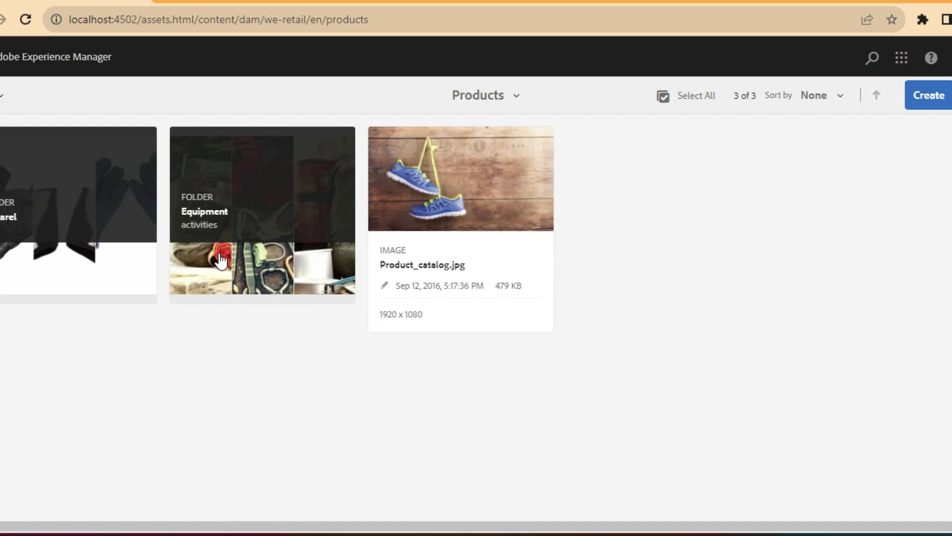
click(220, 255)
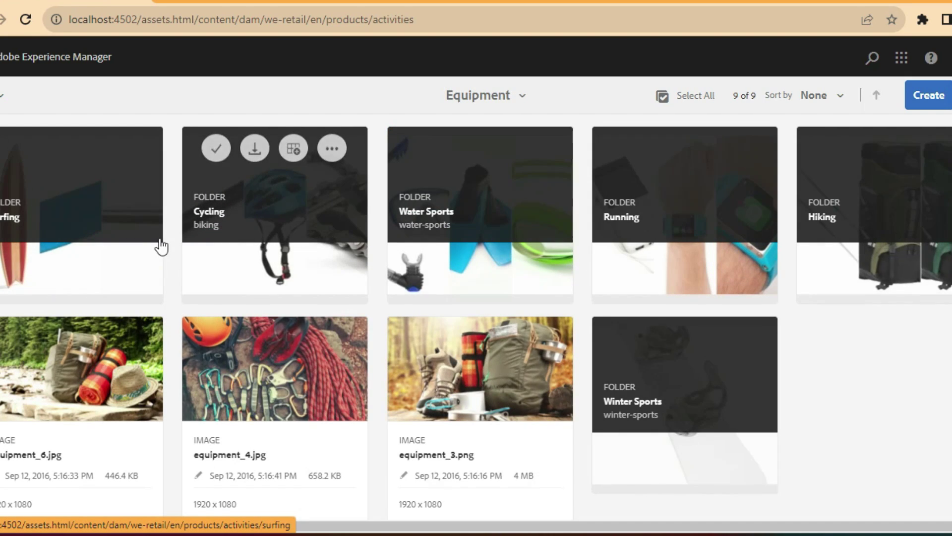
click(657, 235)
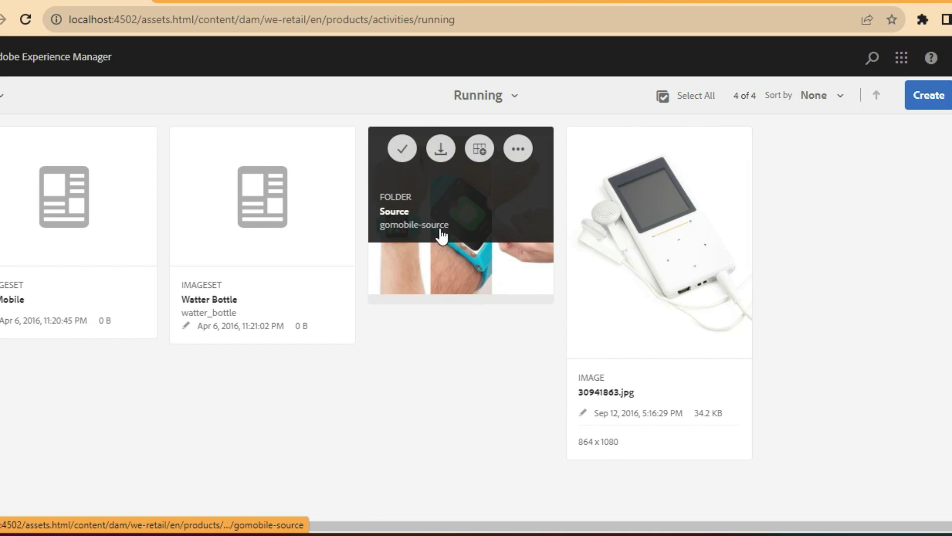
click(415, 212)
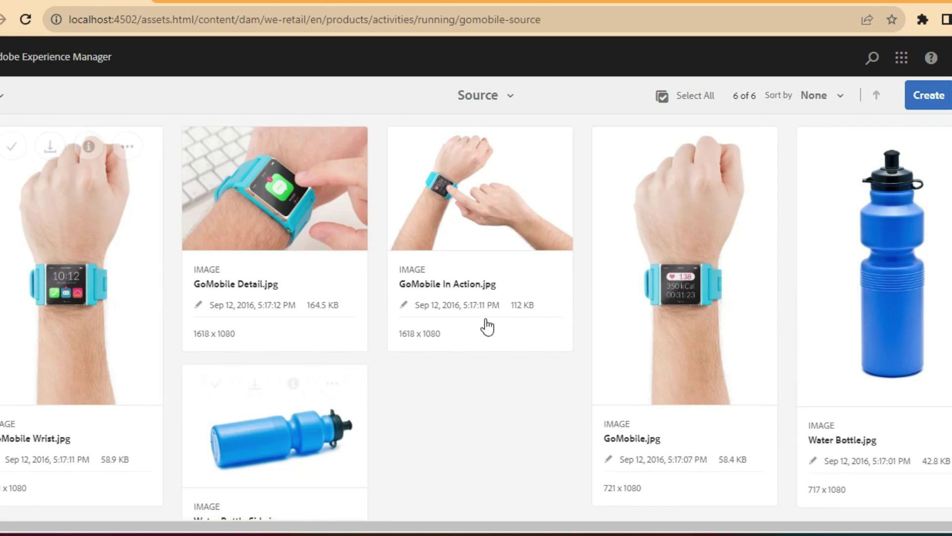
scroll(491, 318, down, 1)
scroll(484, 317, up, 1)
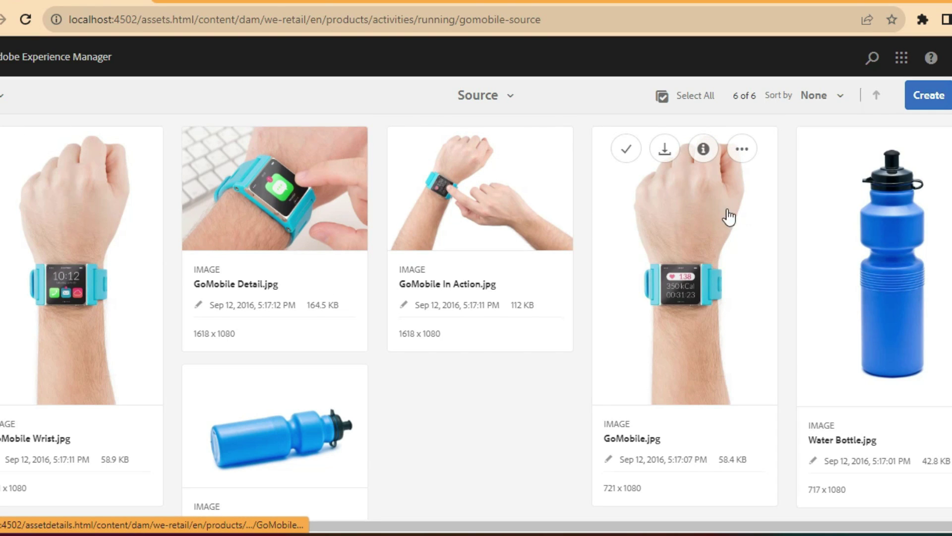
Review what can be created in the Source folder, including the file upload and content fragment options, without adding anything
click(925, 102)
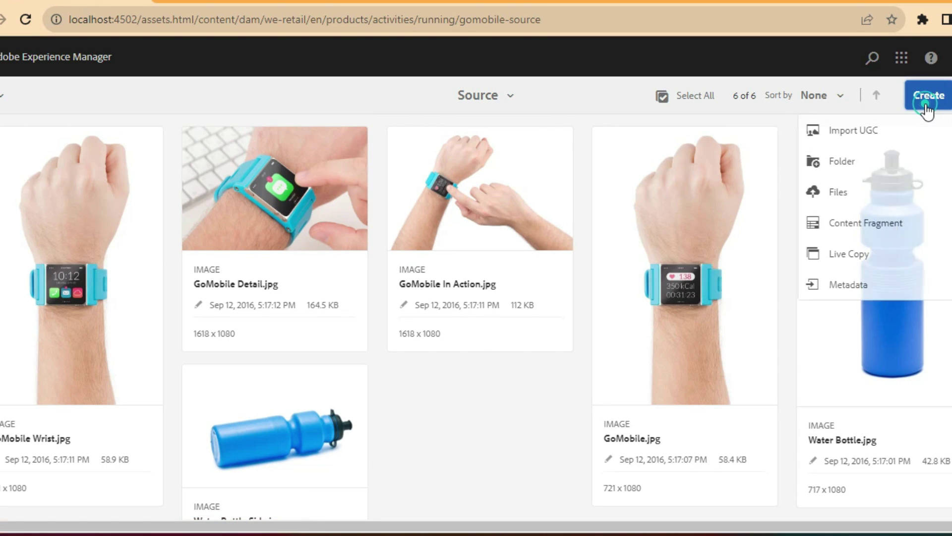
click(841, 193)
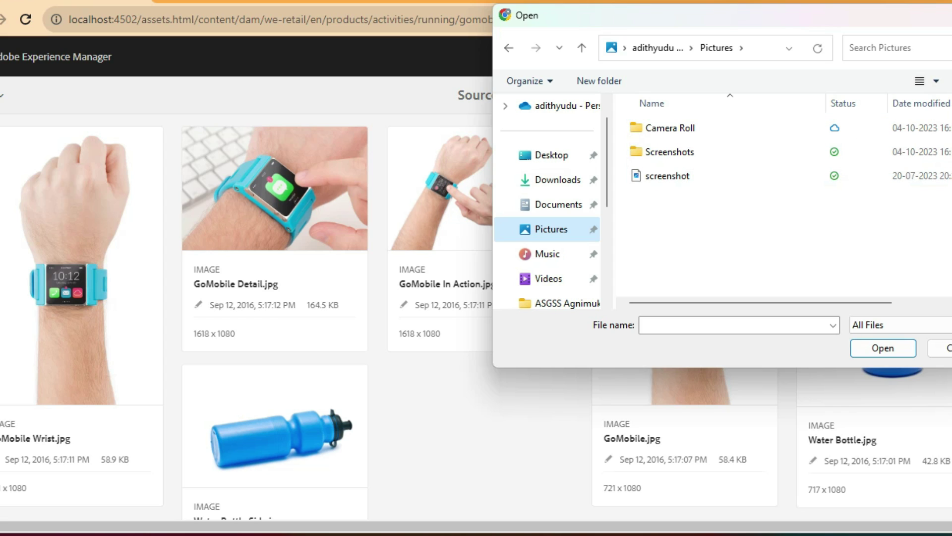
key(Escape)
click(945, 101)
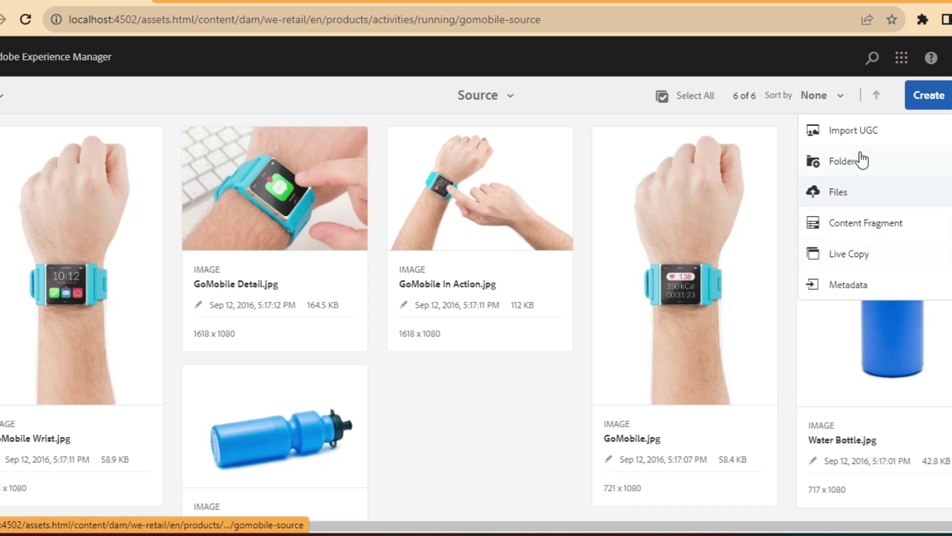
click(545, 404)
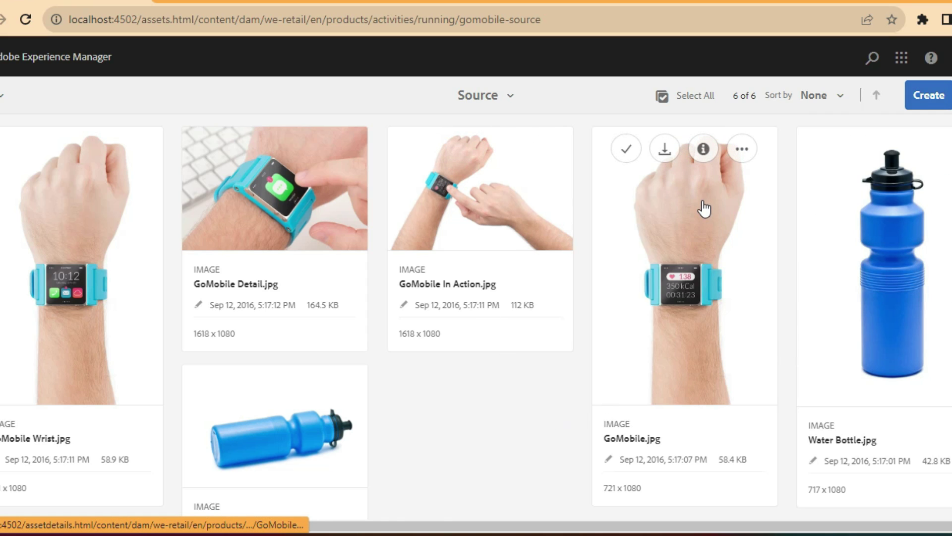
click(920, 105)
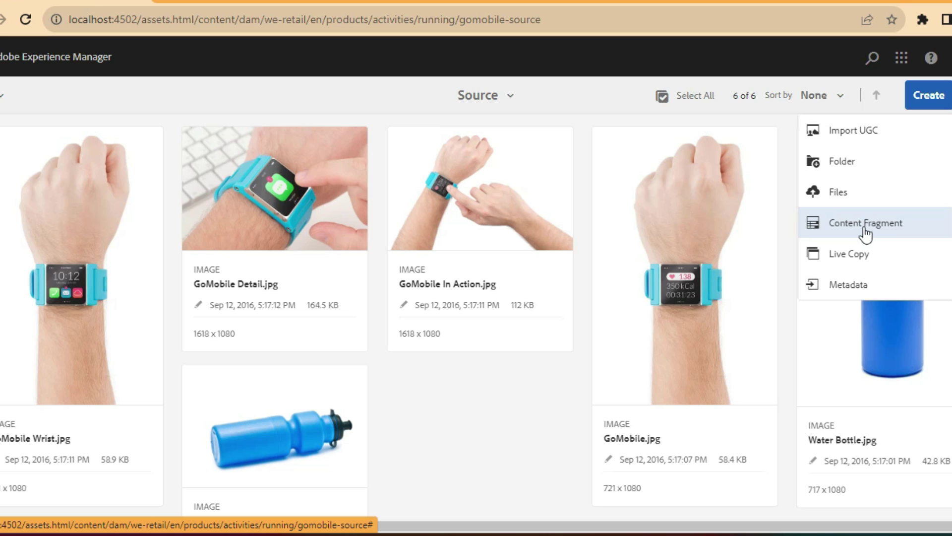
Return to the English folder and open the Real Company content fragment from FAQs > Company for editing
click(510, 98)
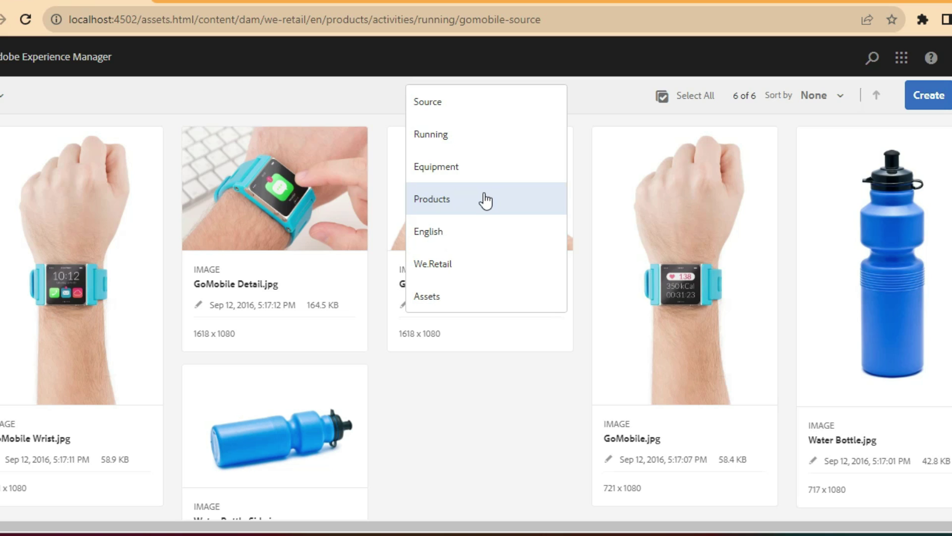
click(485, 231)
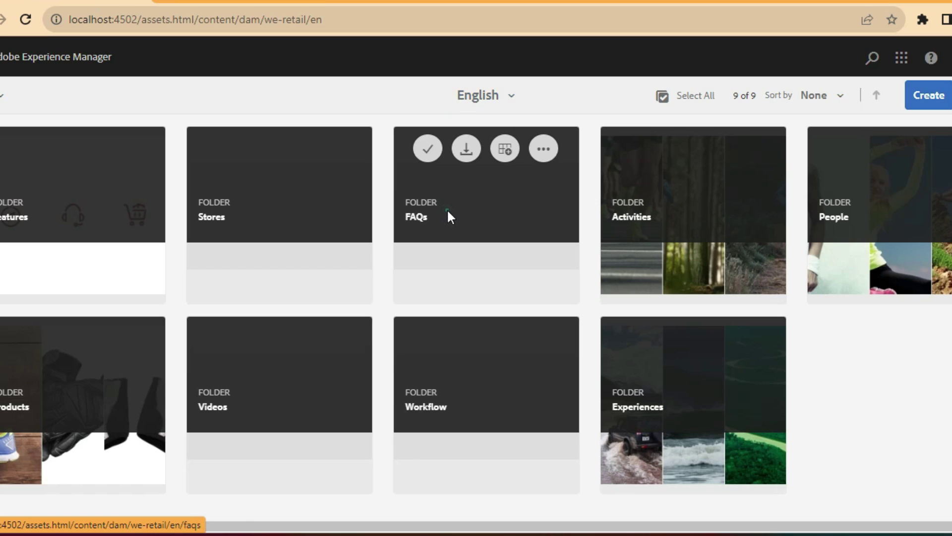
click(448, 214)
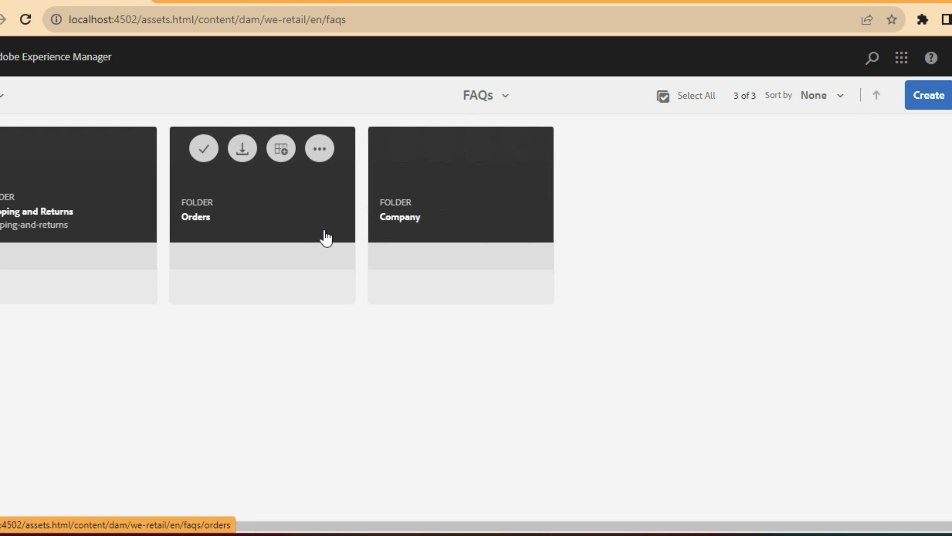
click(417, 223)
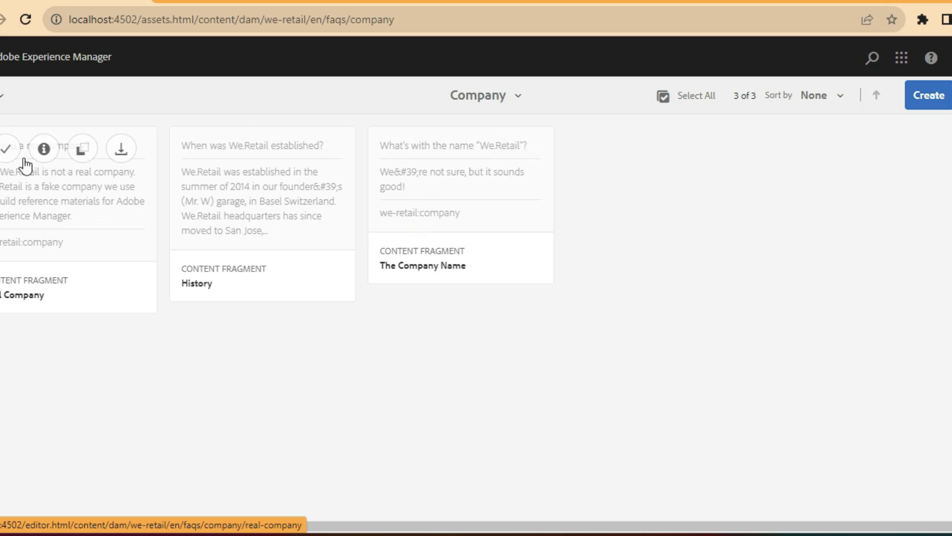
click(9, 150)
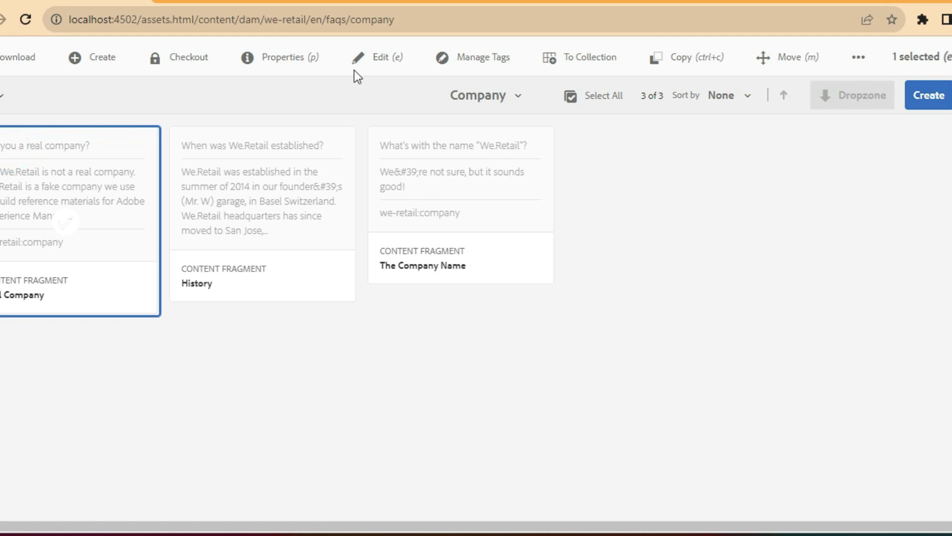
click(383, 60)
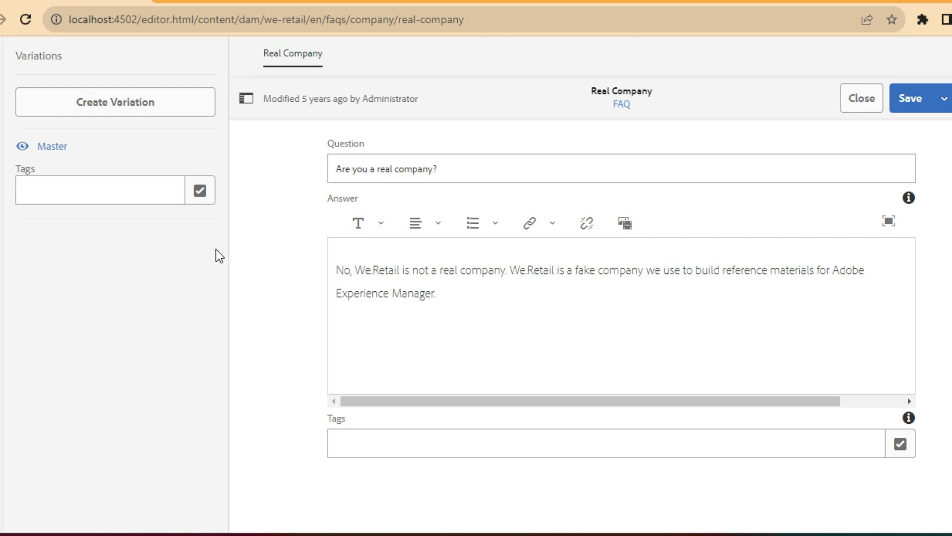
Examine the question and answer text of the Real Company content fragment
triple_click(454, 171)
click(454, 300)
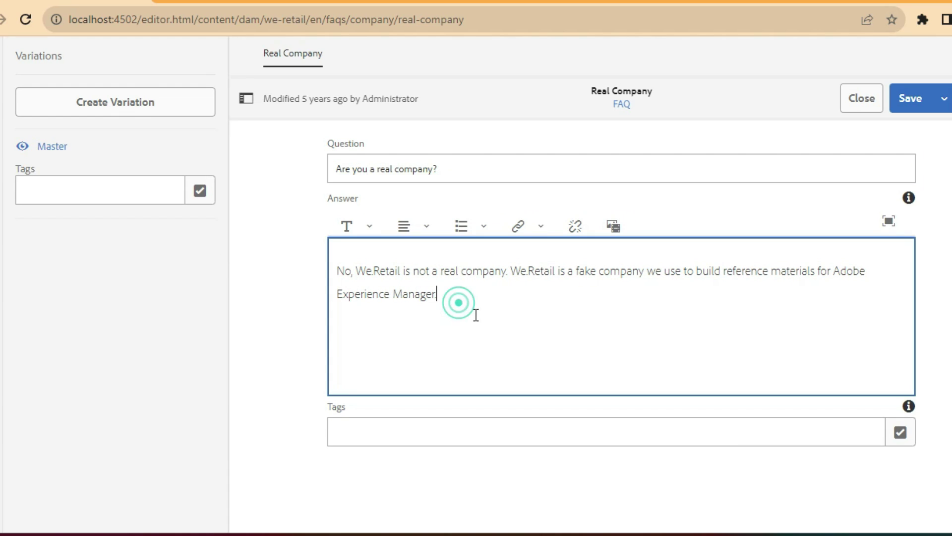
key(ctrl+a)
click(259, 224)
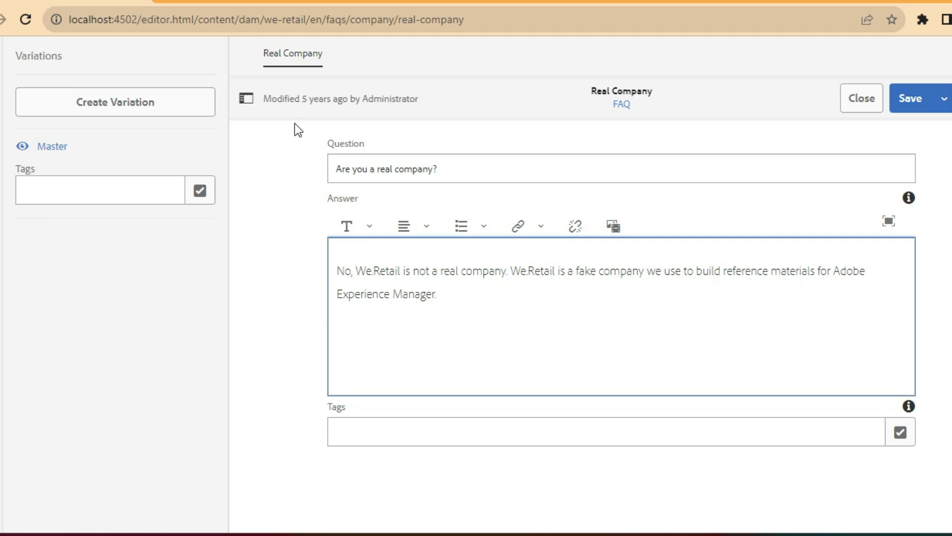
Switch to the About Us page open in the page editor and inspect its Hero Image component
click(272, 3)
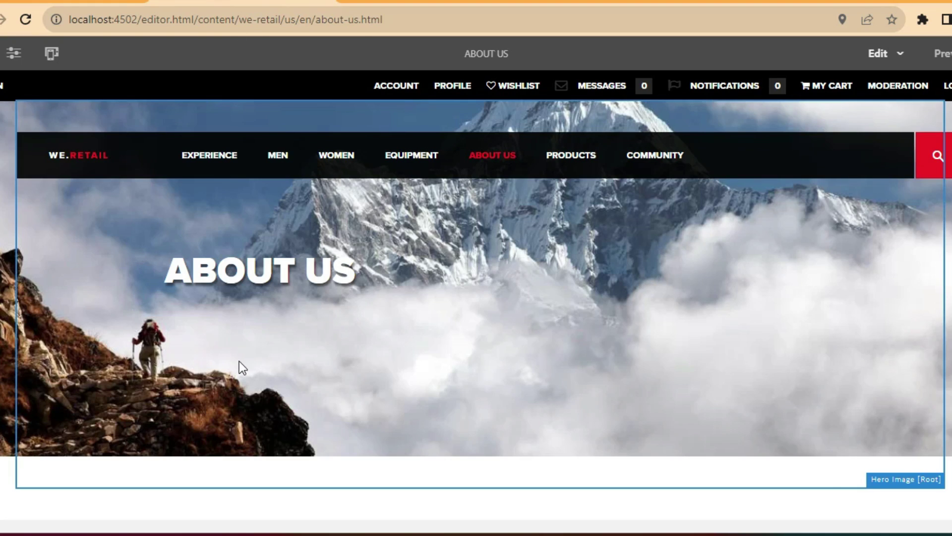
scroll(240, 361, down, 5)
scroll(238, 354, up, 3)
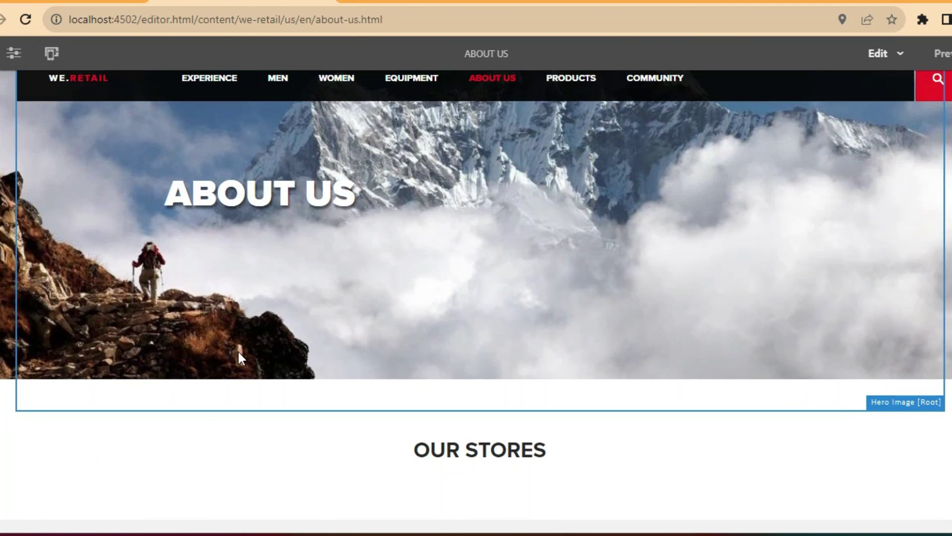
click(273, 287)
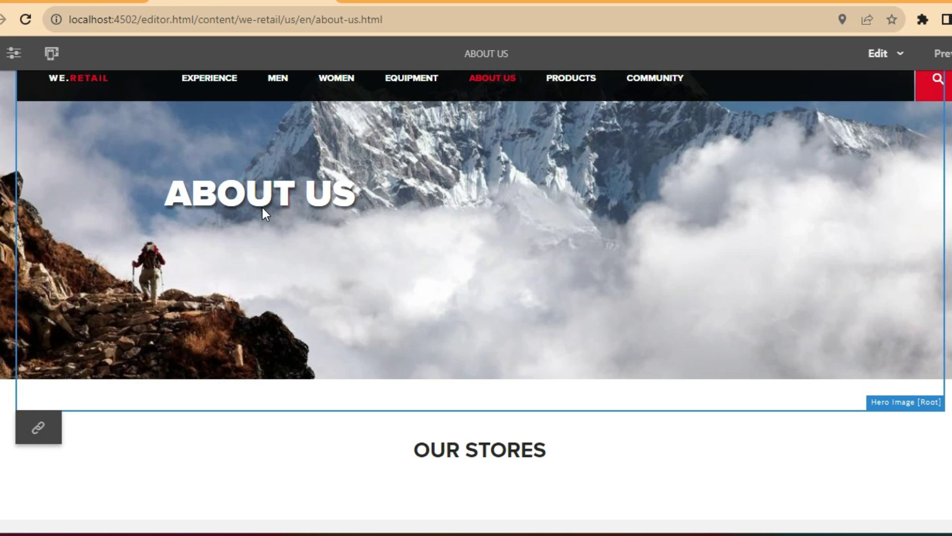
scroll(446, 288, up, 2)
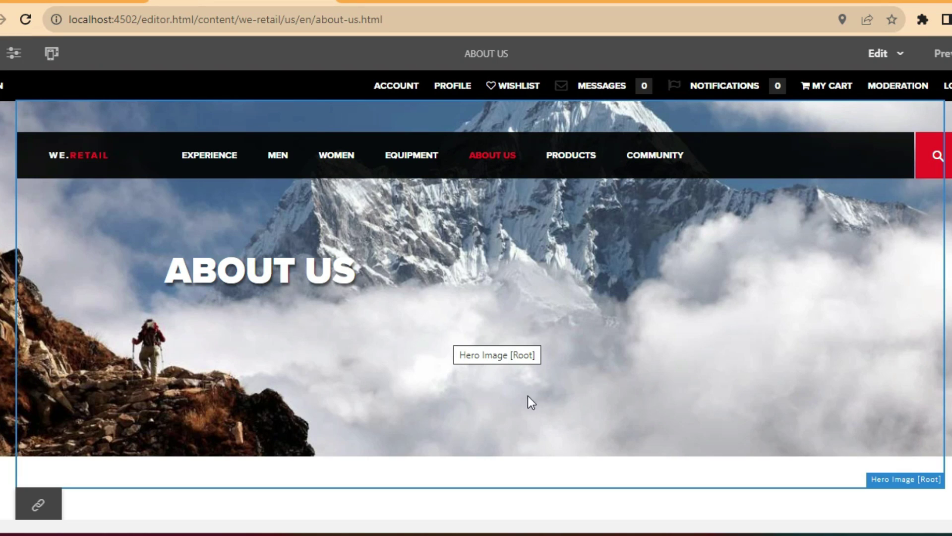
Return to the Real Company content fragment and compare its Question field with its Answer field
click(90, 1)
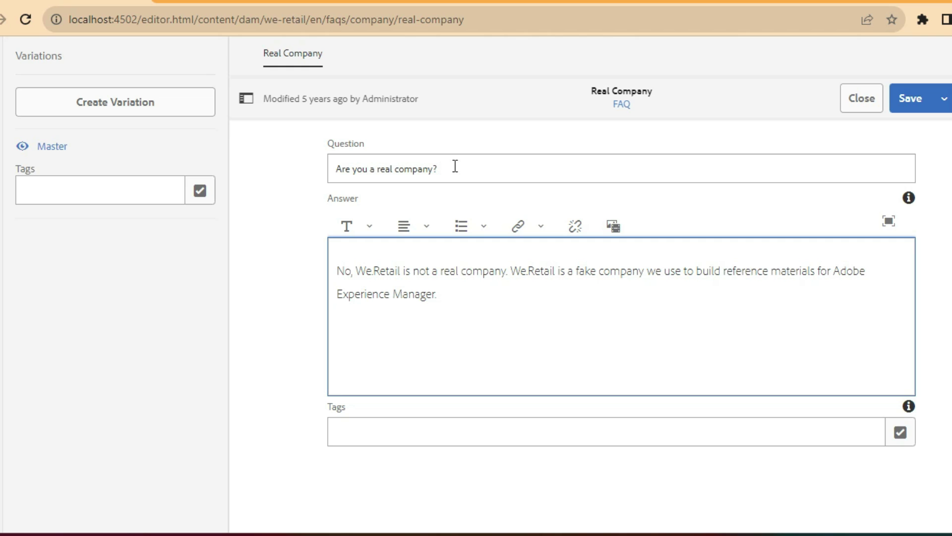
triple_click(440, 167)
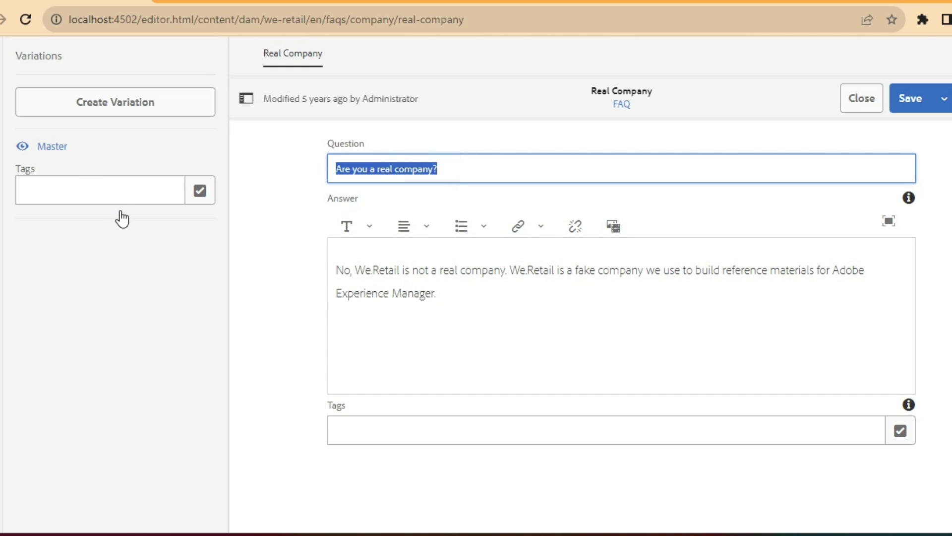
click(437, 308)
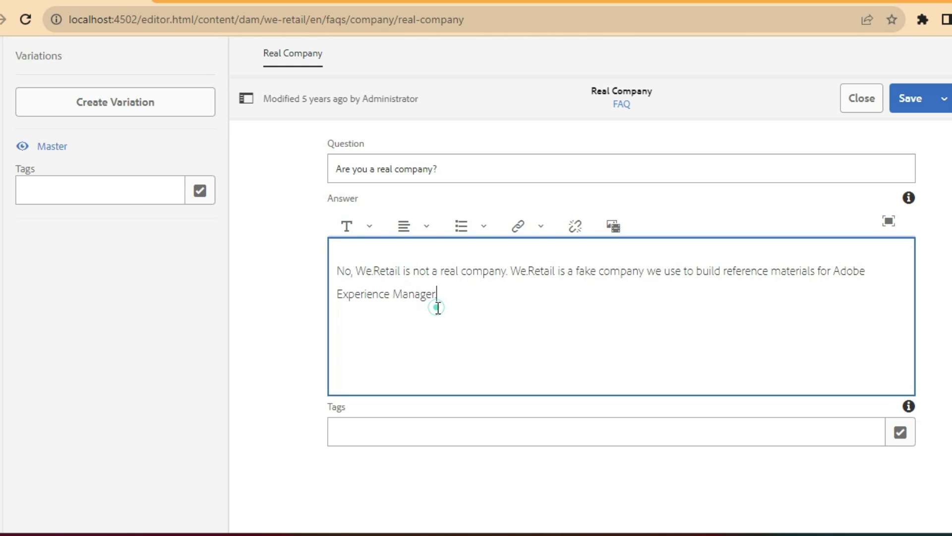
triple_click(450, 168)
click(451, 296)
drag(449, 171, 352, 170)
click(418, 296)
click(454, 167)
triple_click(457, 166)
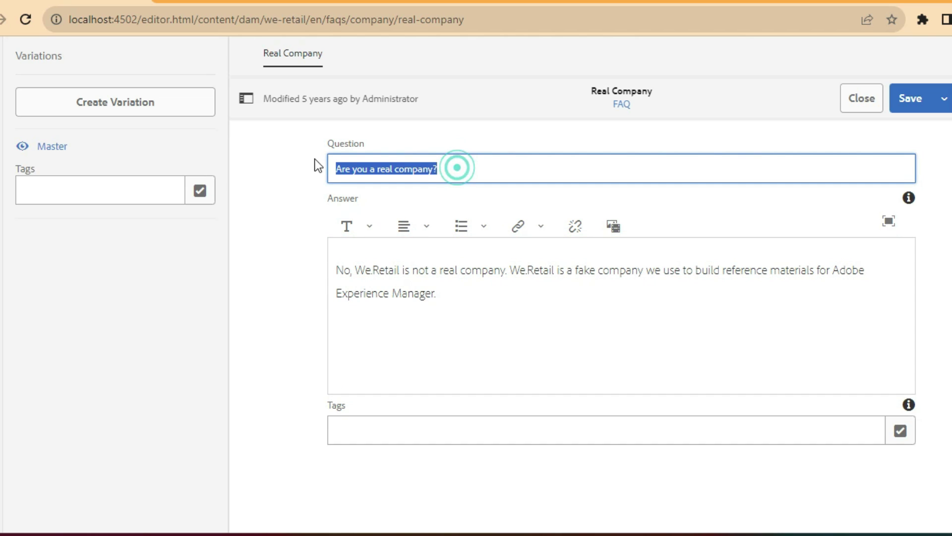
triple_click(460, 305)
click(440, 296)
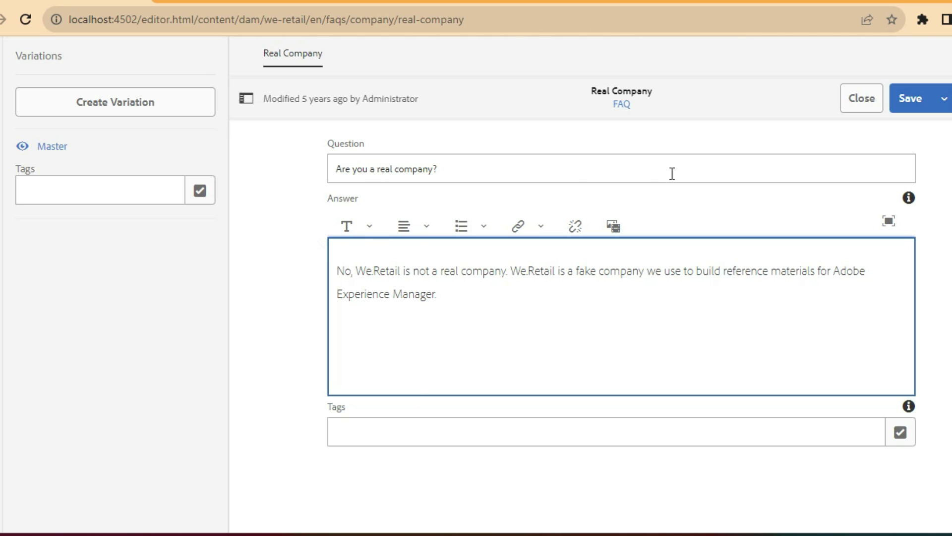
Close the Real Company content fragment and go to the Sites console
click(869, 106)
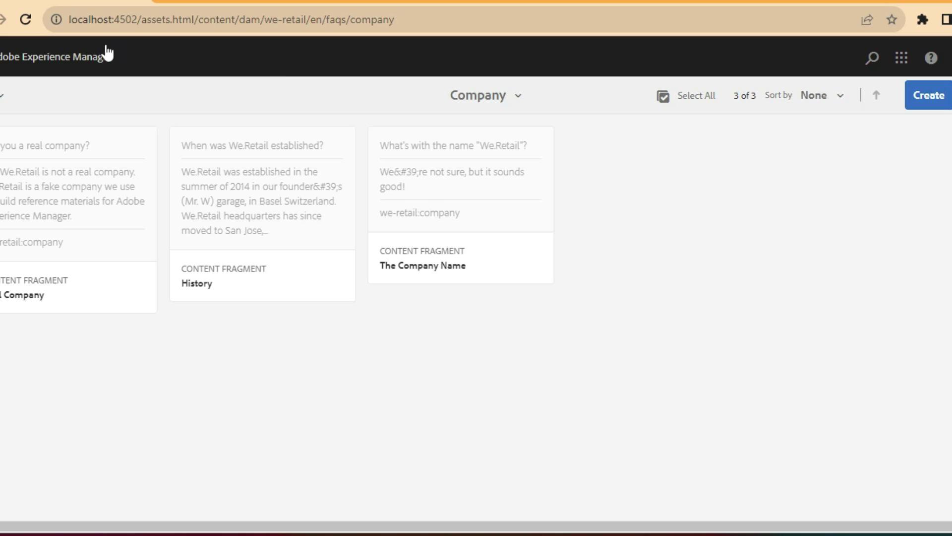
click(43, 61)
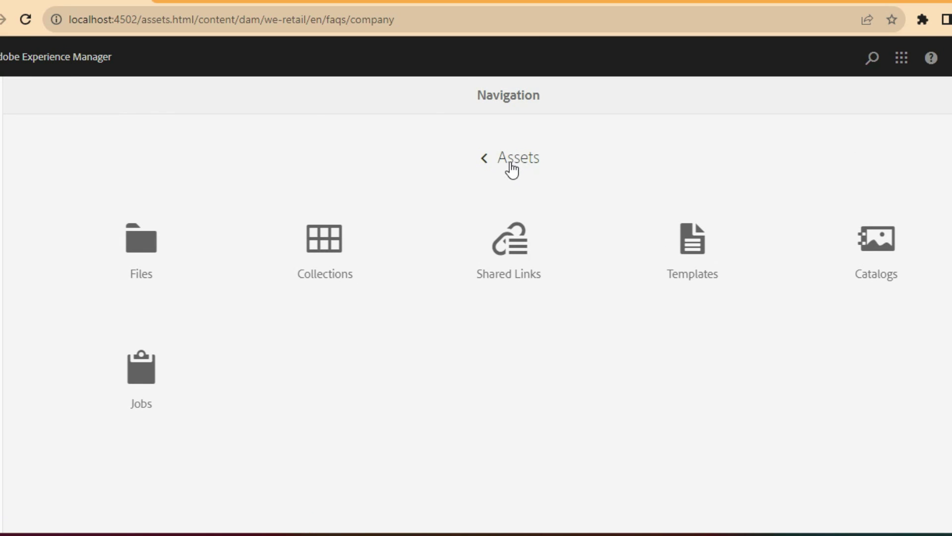
click(484, 158)
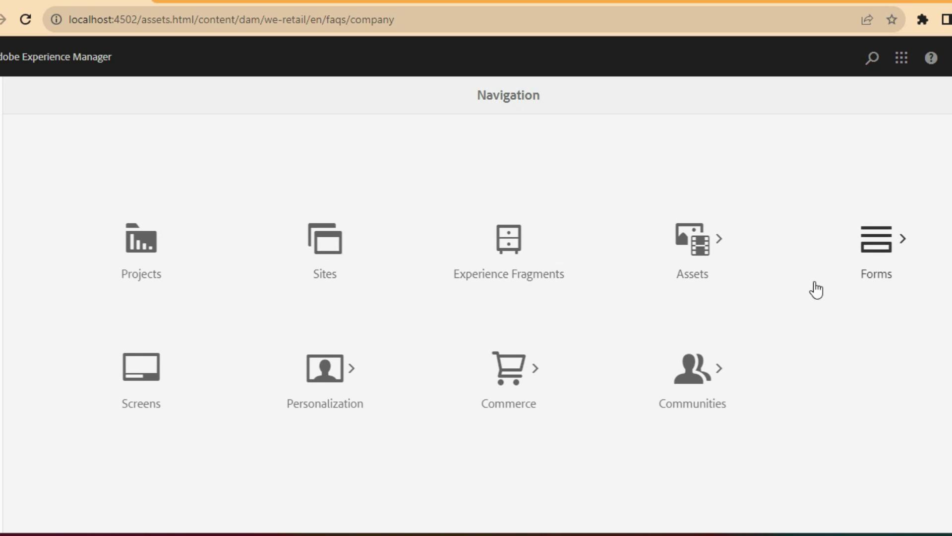
click(325, 256)
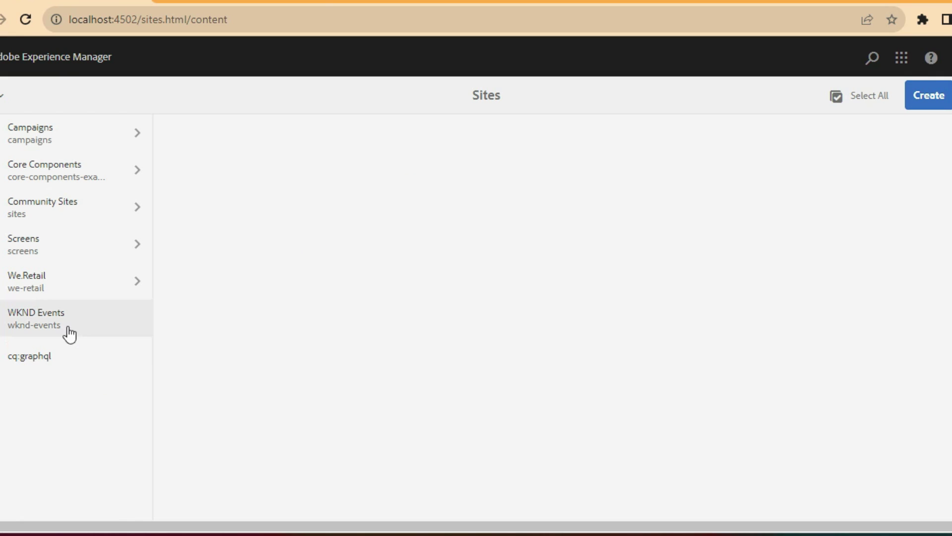
Open the We.Retail site and highlight its /content/we-retail path in the page address
click(58, 294)
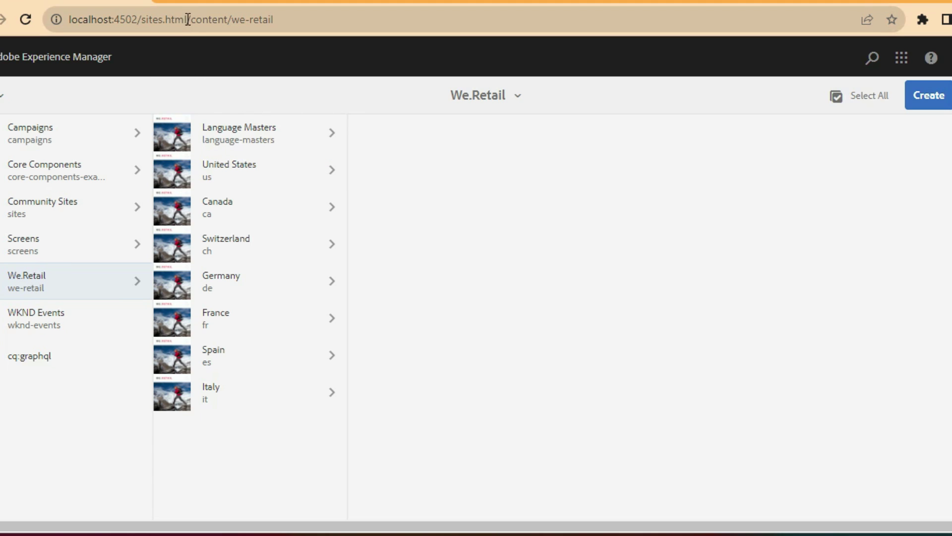
drag(188, 20, 279, 19)
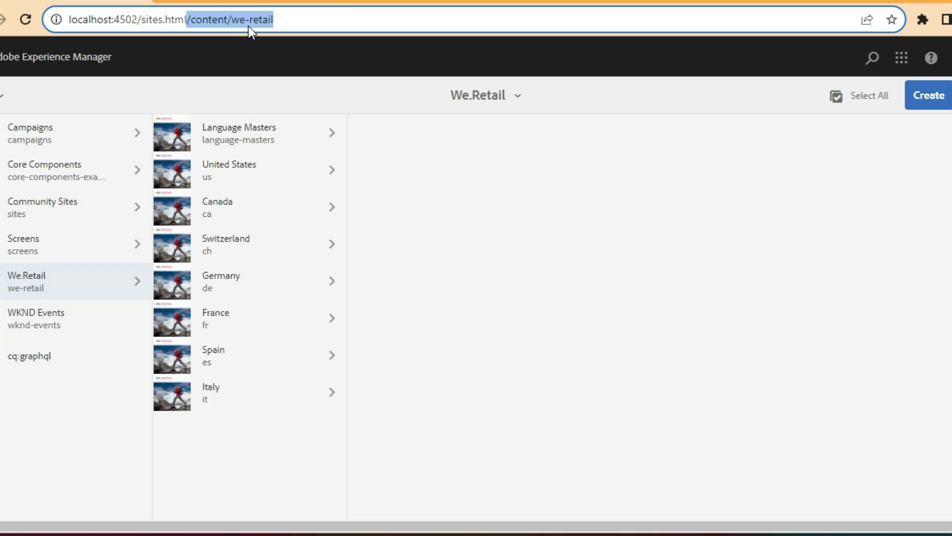
click(70, 287)
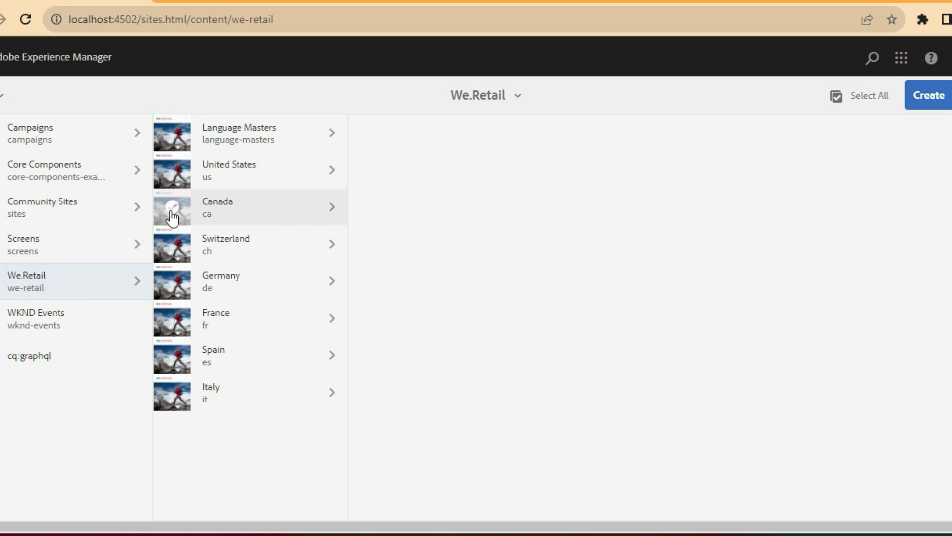
Compare the language pages under United States, Canada and Switzerland, and return to United States
click(254, 182)
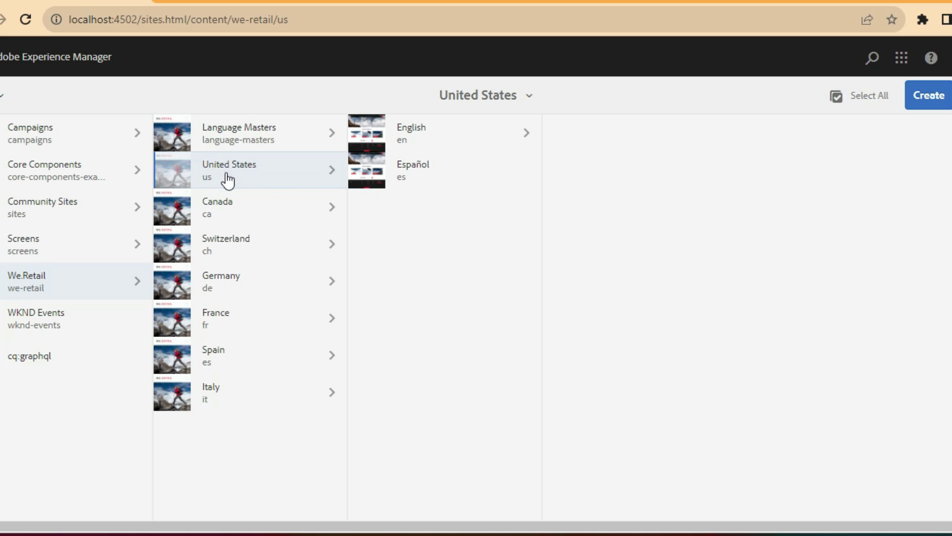
click(225, 220)
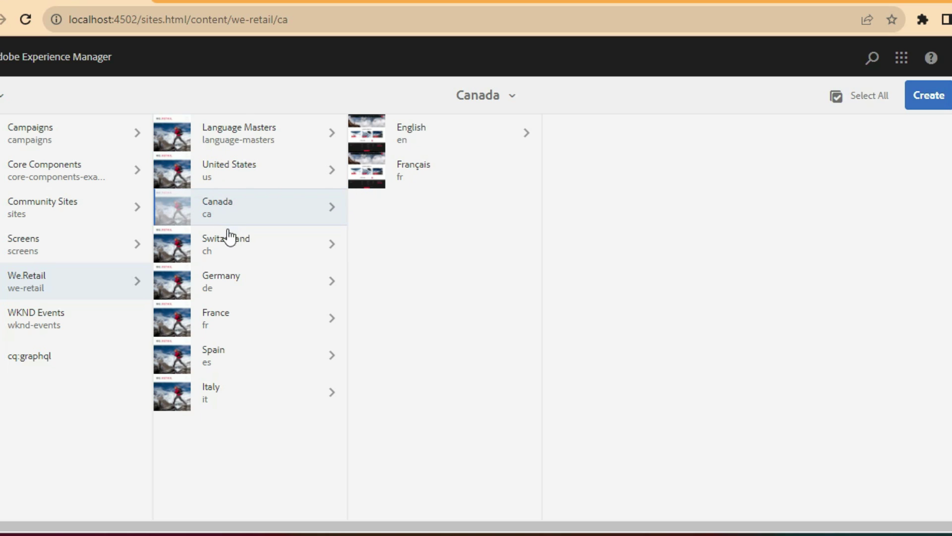
click(233, 257)
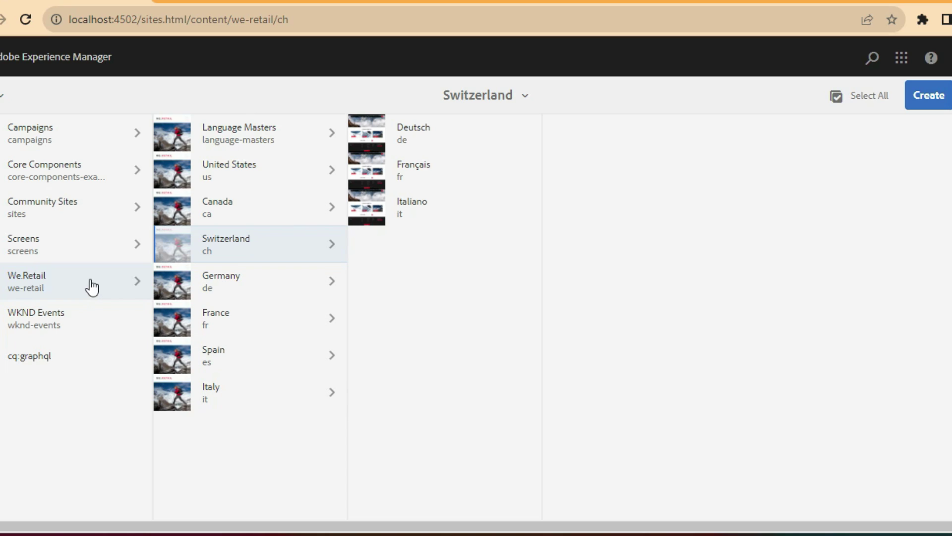
click(261, 182)
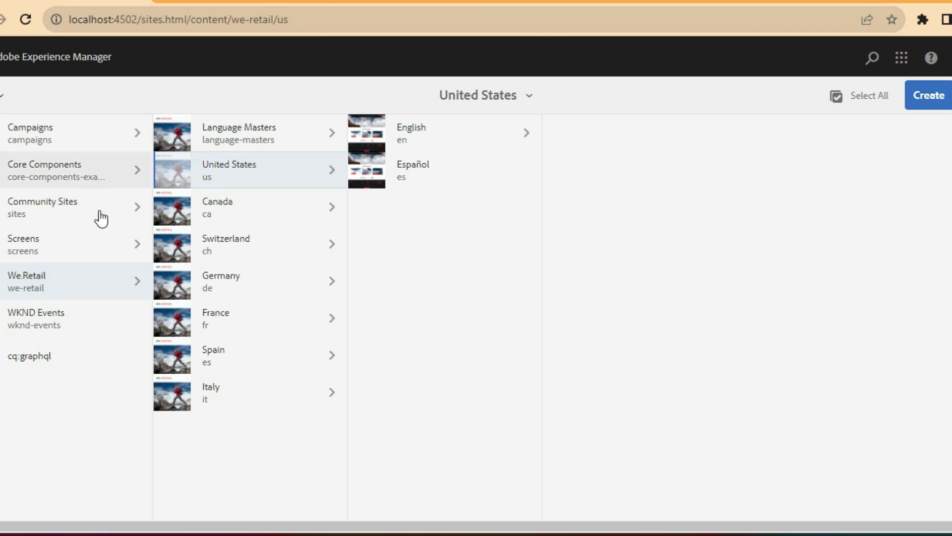
Highlight the us segment of the page address and match it with the United States page
double_click(280, 22)
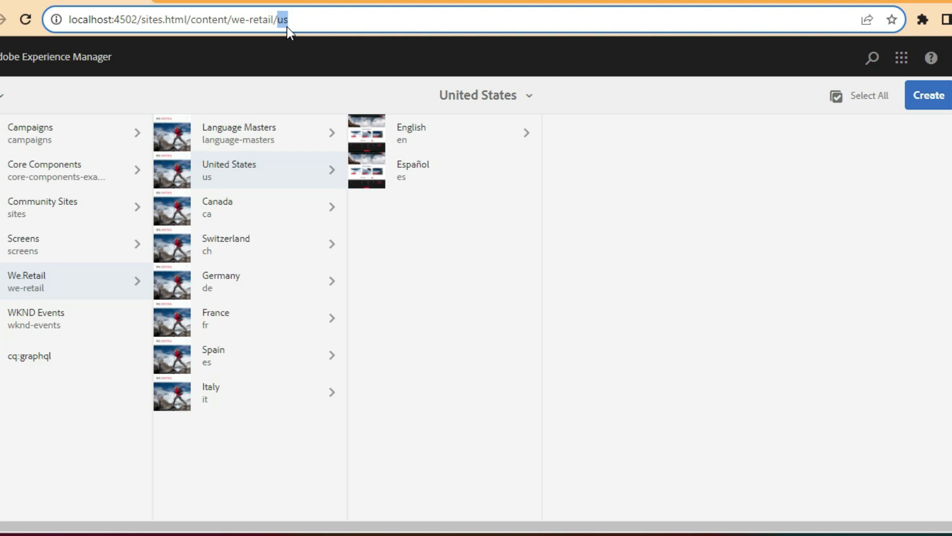
click(270, 174)
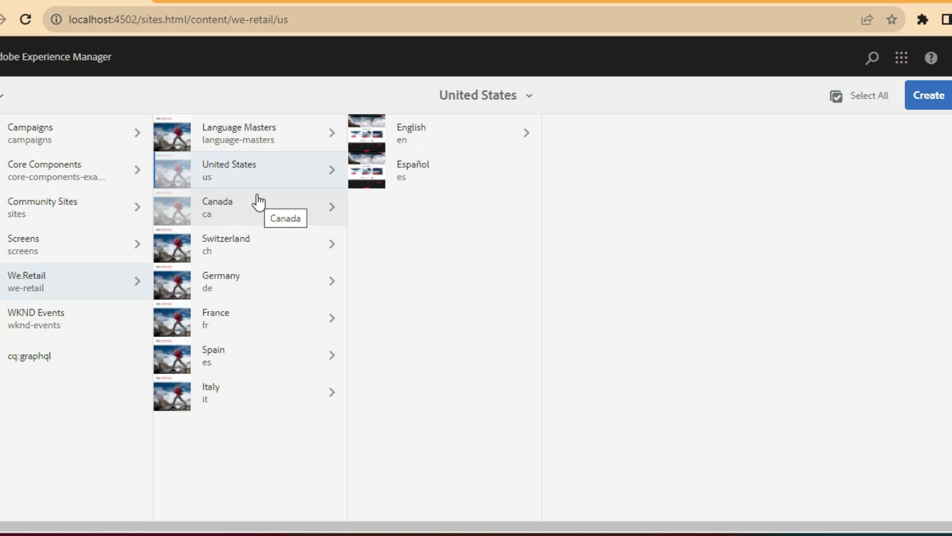
click(279, 20)
double_click(280, 20)
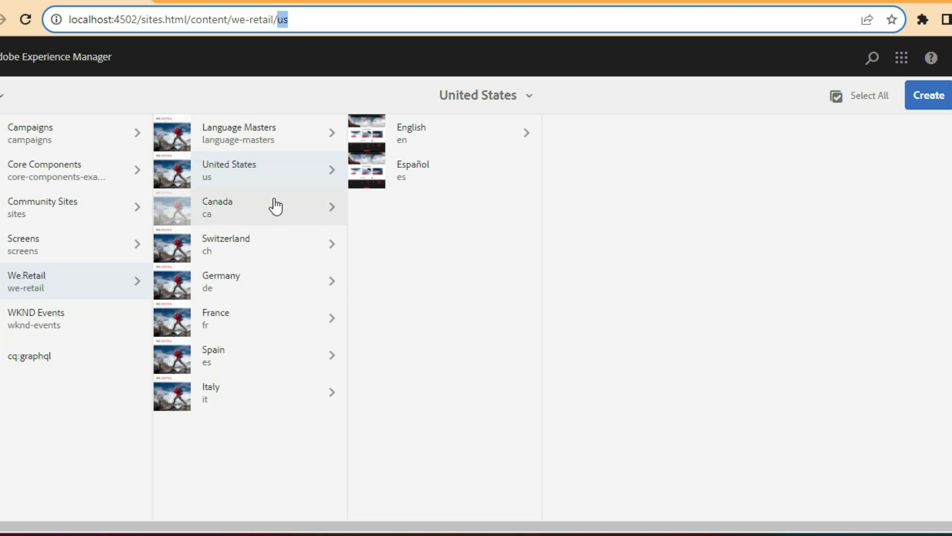
click(270, 177)
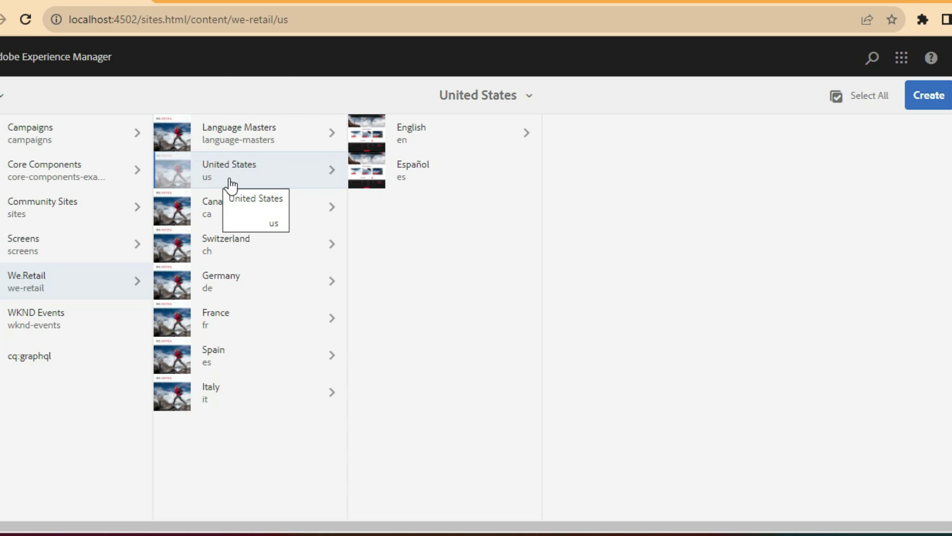
Open English under United States and highlight the us/en part of the page address
click(426, 145)
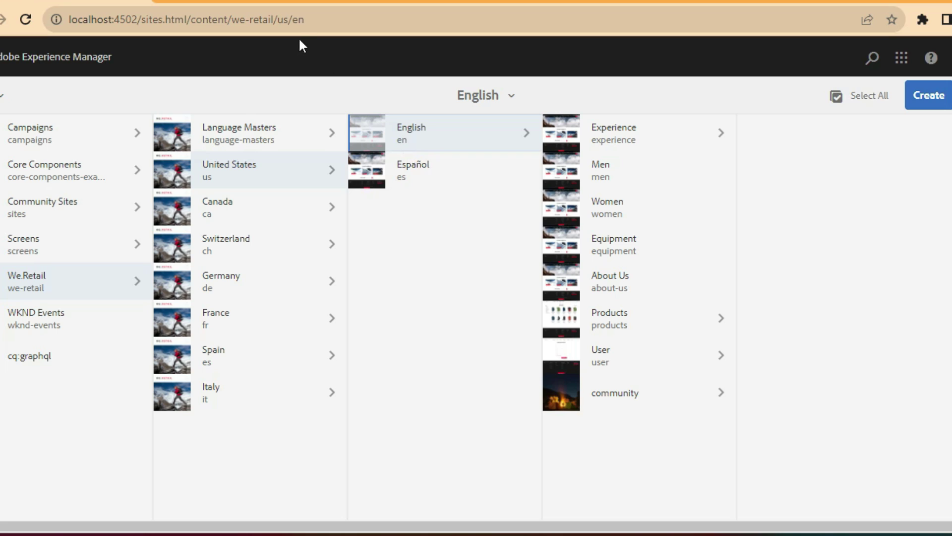
click(313, 19)
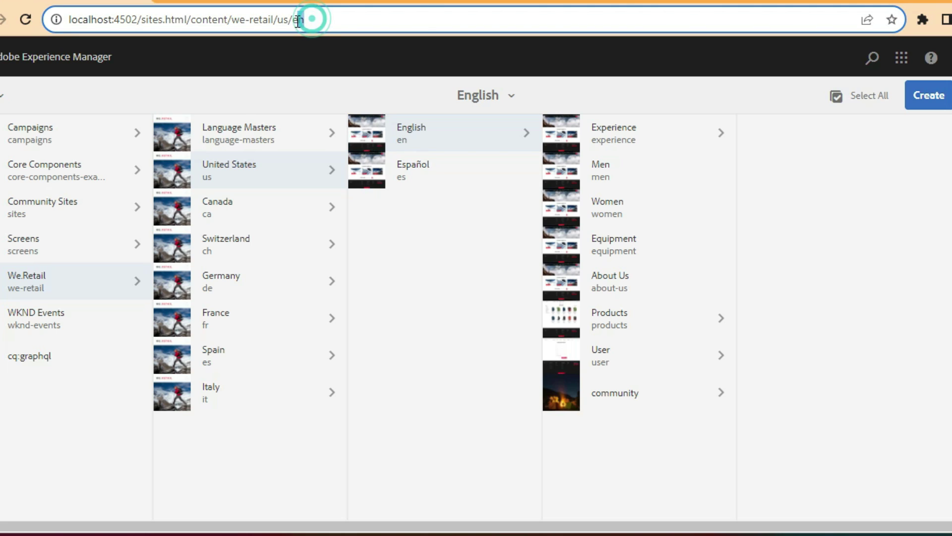
drag(312, 20, 281, 25)
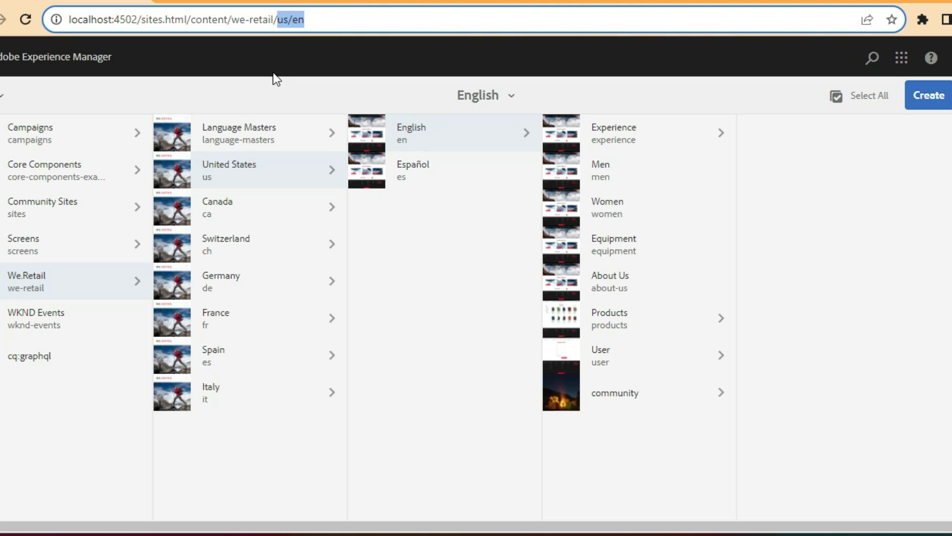
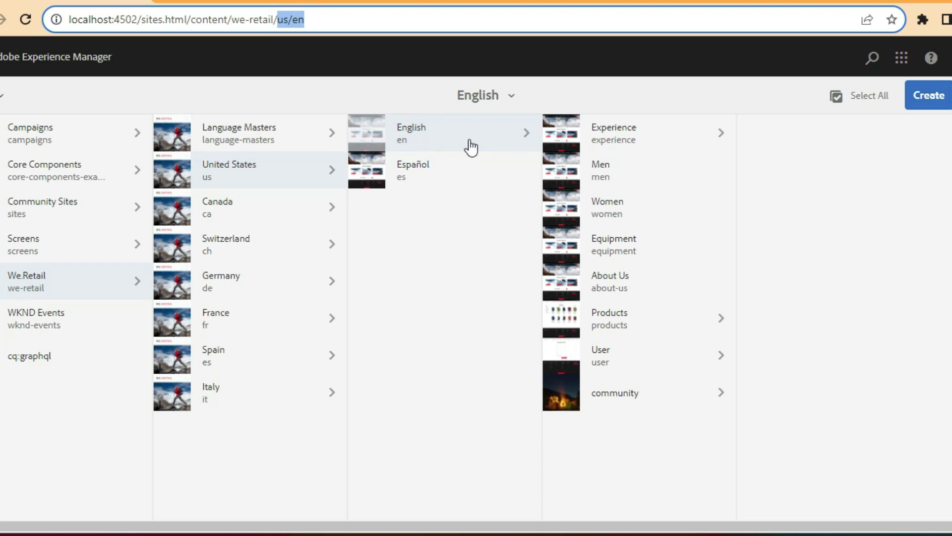
click(491, 141)
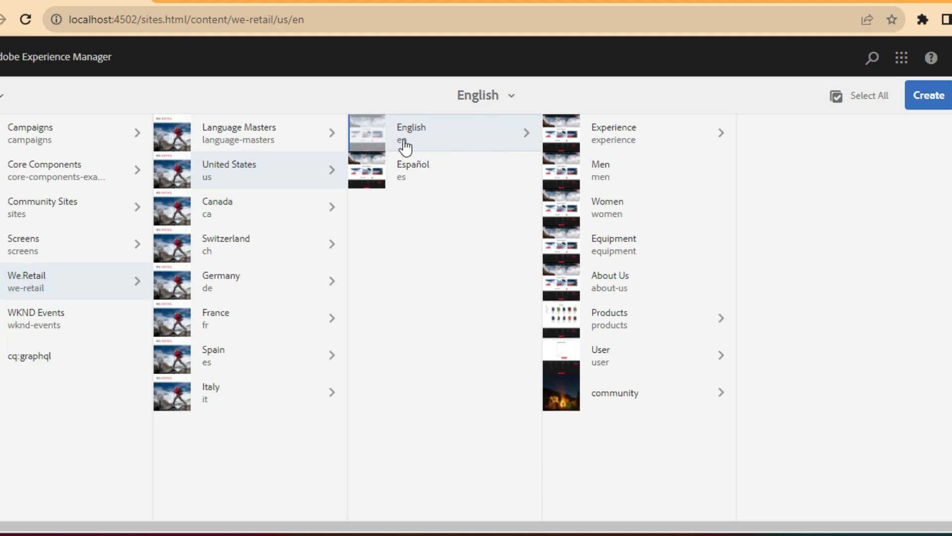
mouse_move(375, 144)
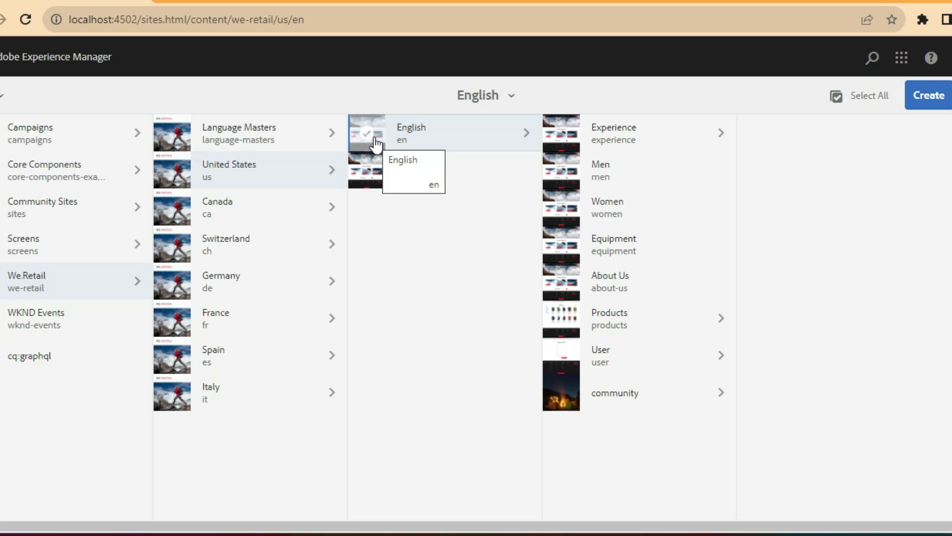
click(371, 137)
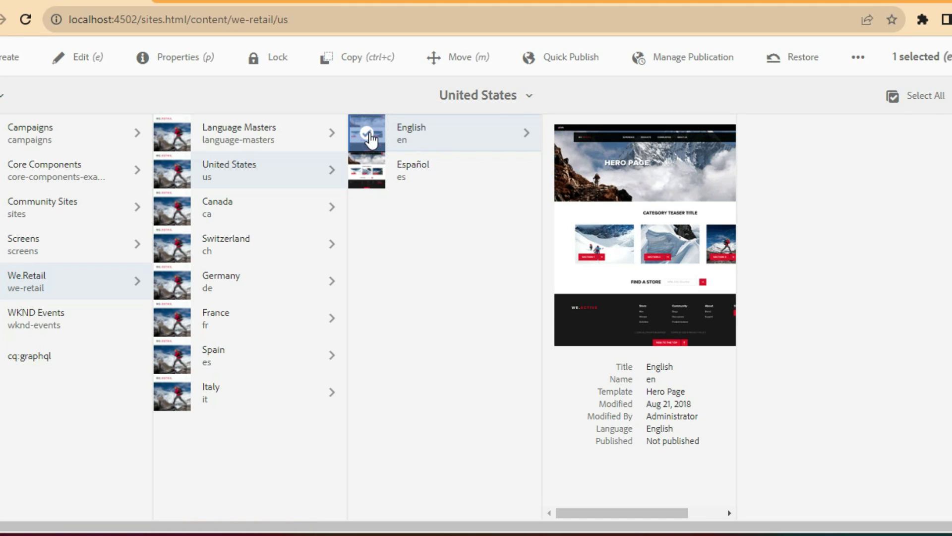
click(372, 142)
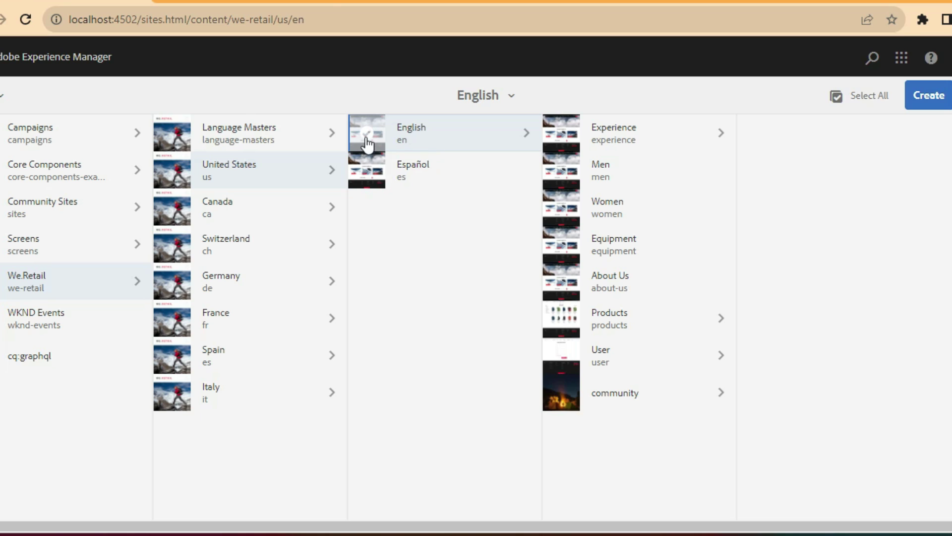
Select the English page under United States and open its page properties
key(ctrl+plus)
key(ctrl+plus)
key(ctrl+plus)
key(ctrl+plus)
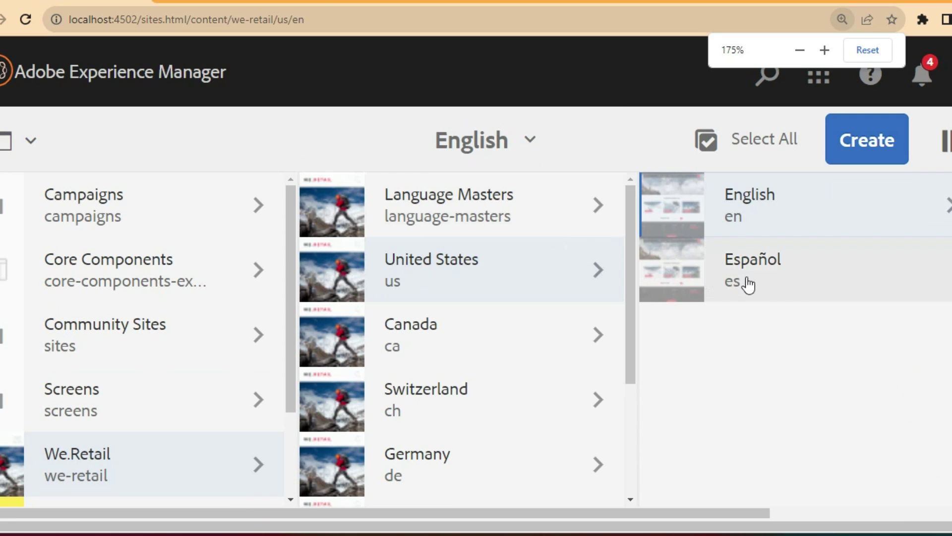
mouse_move(676, 224)
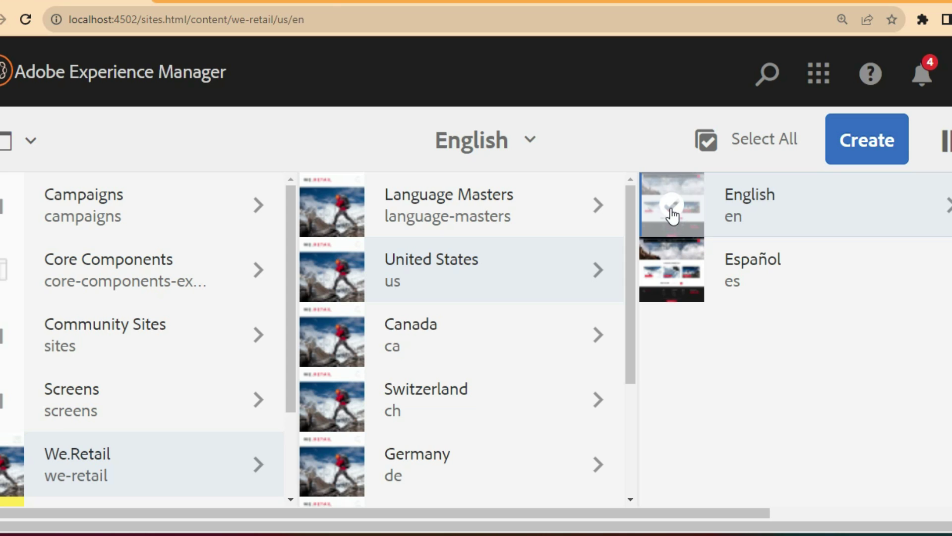
click(671, 211)
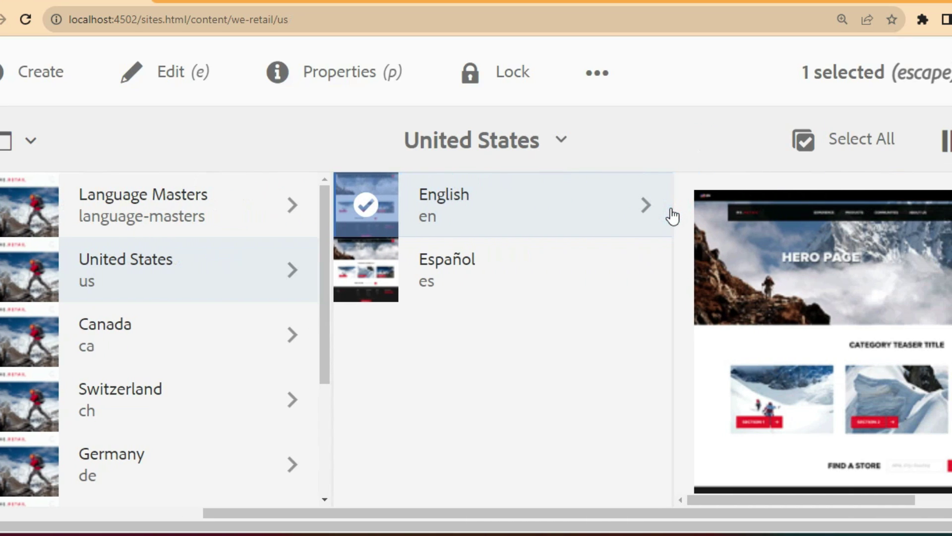
key(ctrl+minus)
key(ctrl+minus)
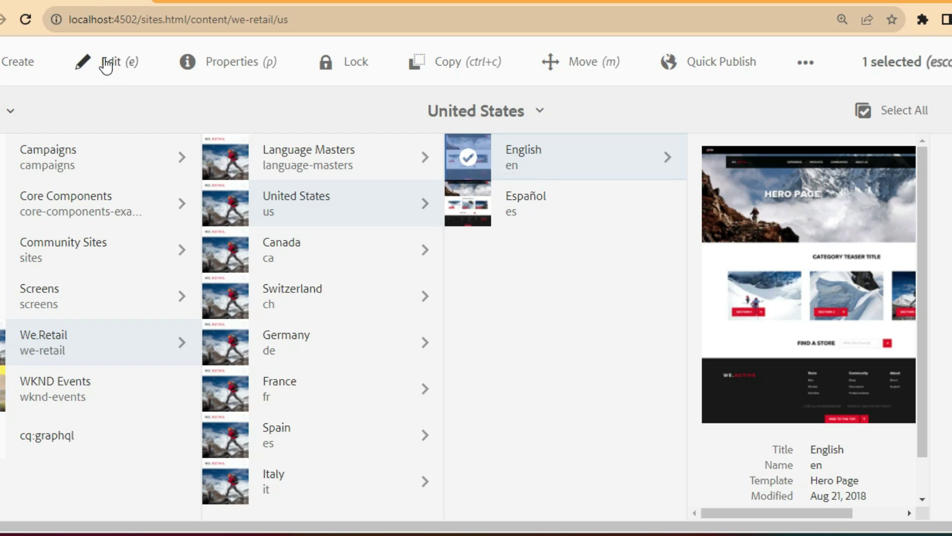
click(233, 73)
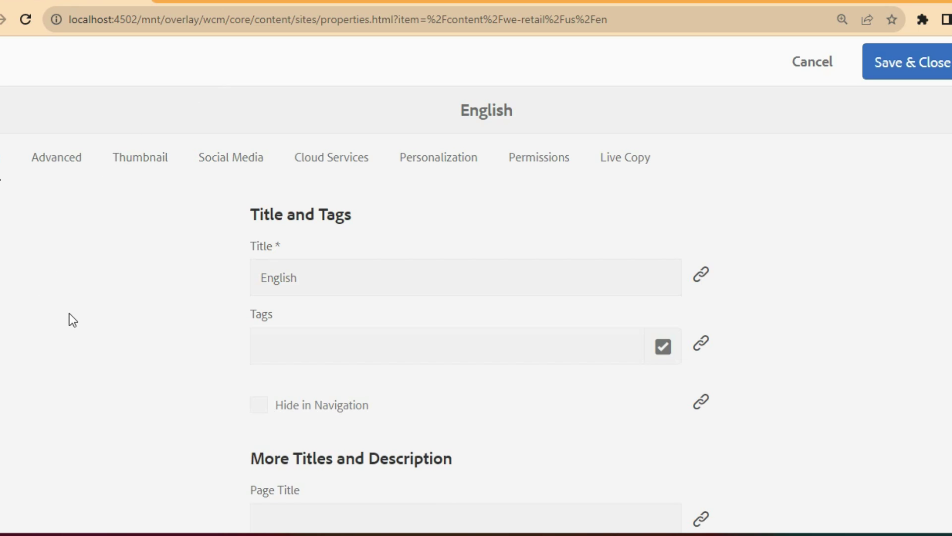
Examine the title and description fields in the English page's properties, highlighting Page Title and Navigation Title
scroll(70, 316, down, 3)
scroll(70, 315, down, 2)
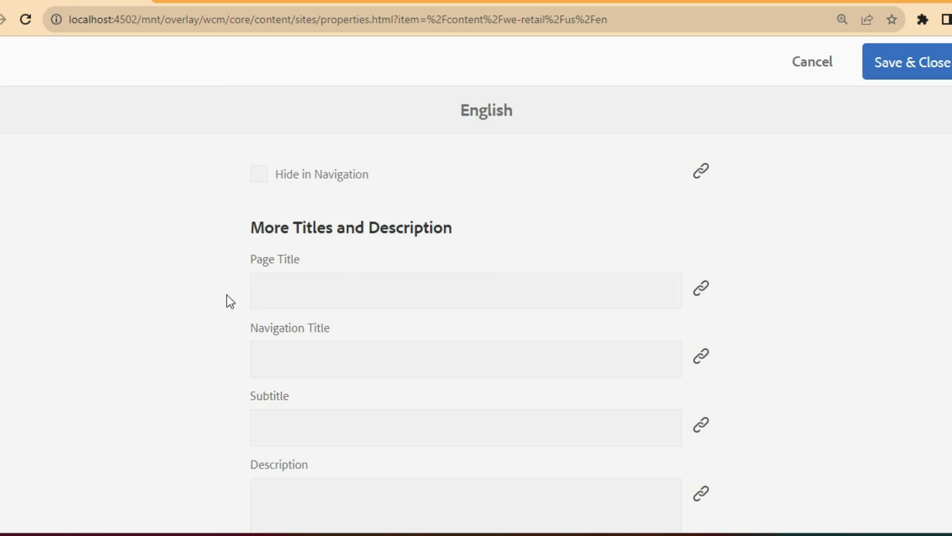
drag(299, 262, 242, 259)
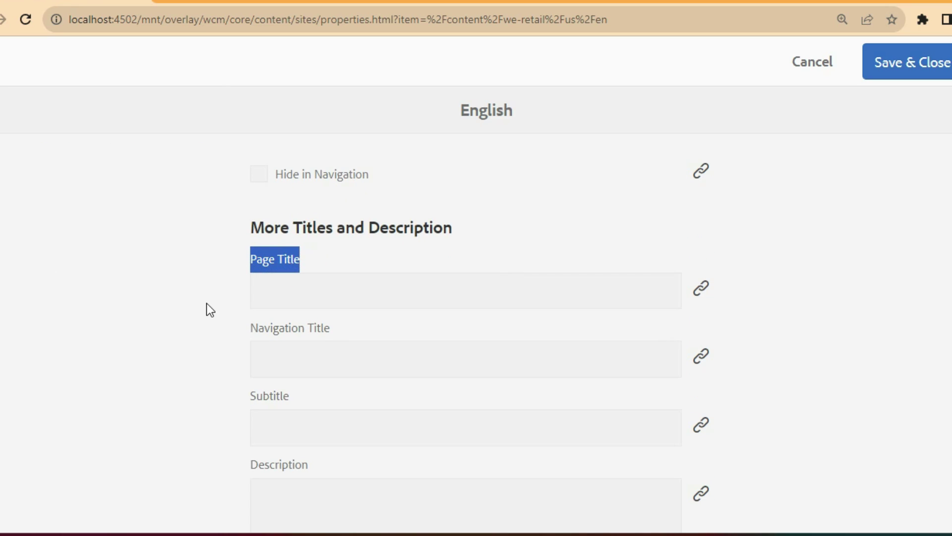
click(279, 301)
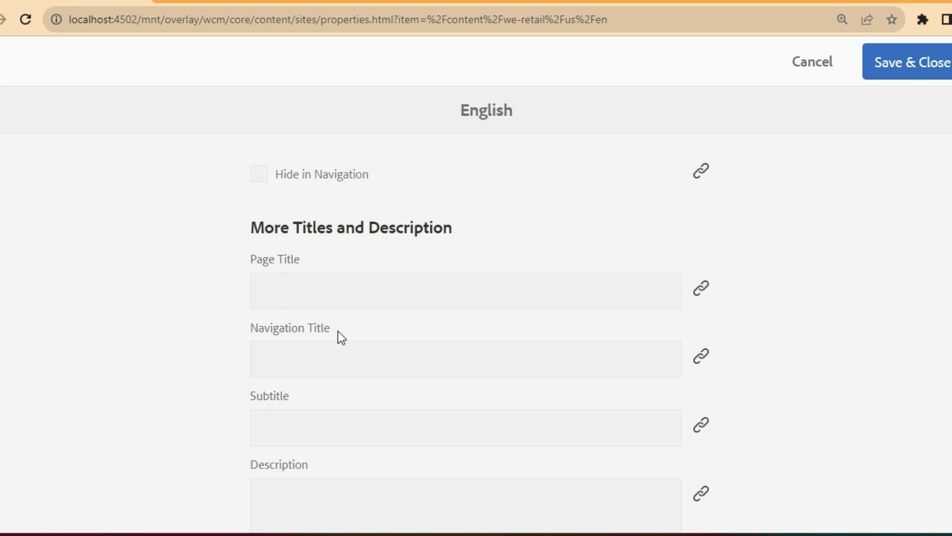
drag(337, 332, 254, 327)
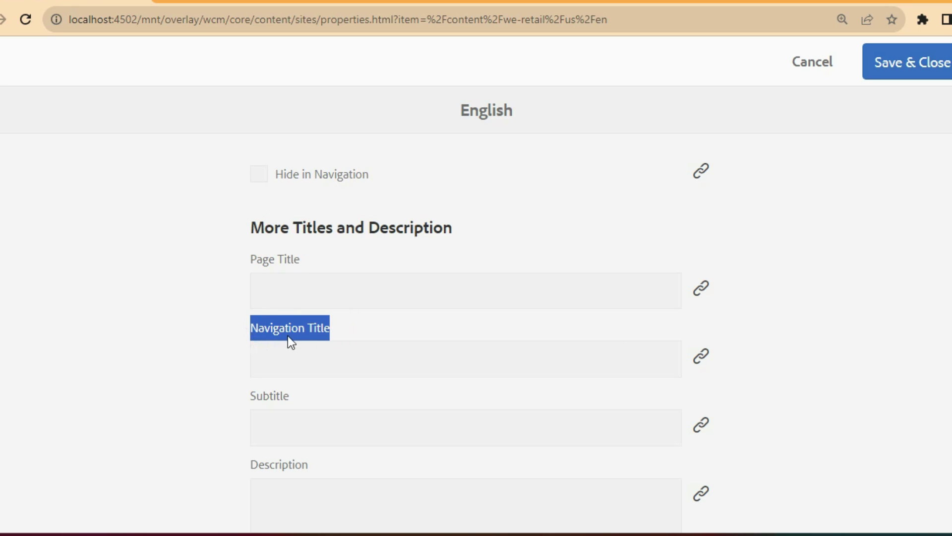
scroll(345, 252, up, 5)
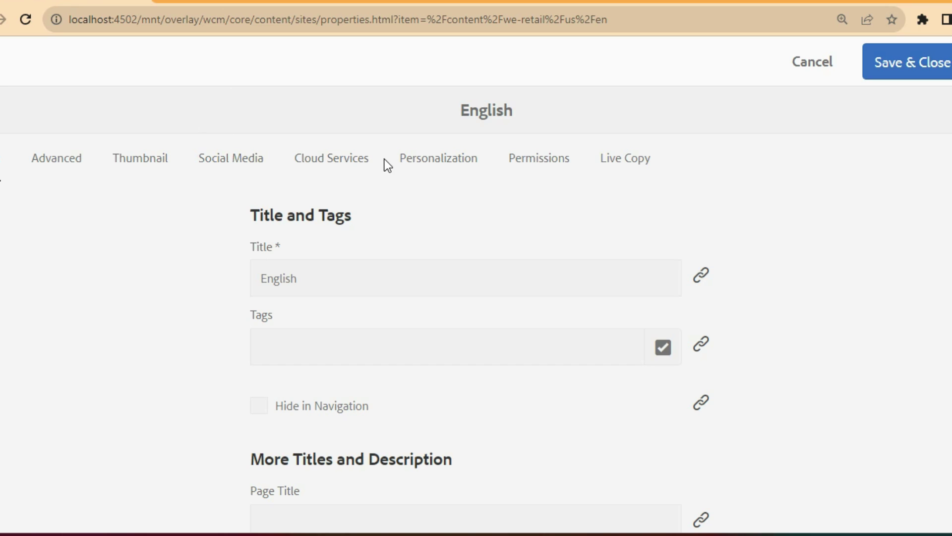
scroll(311, 249, down, 8)
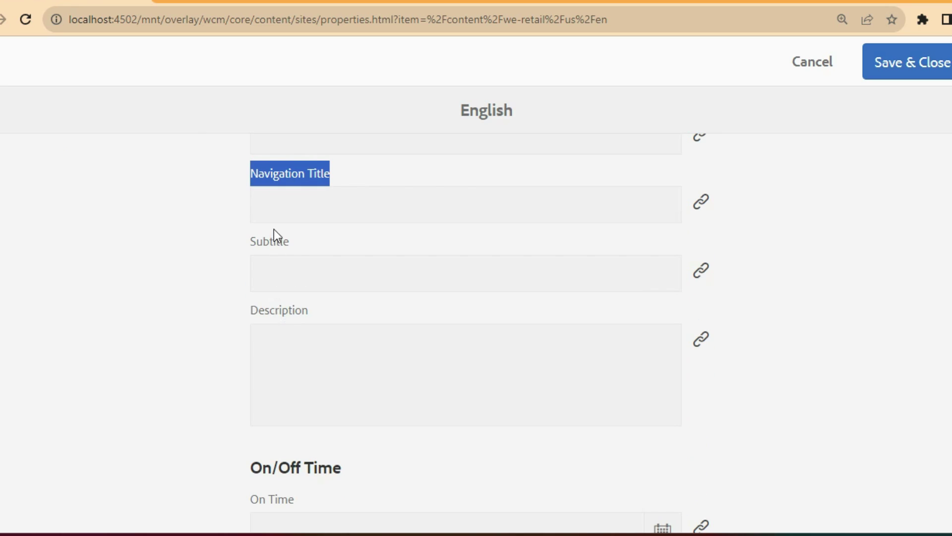
click(273, 223)
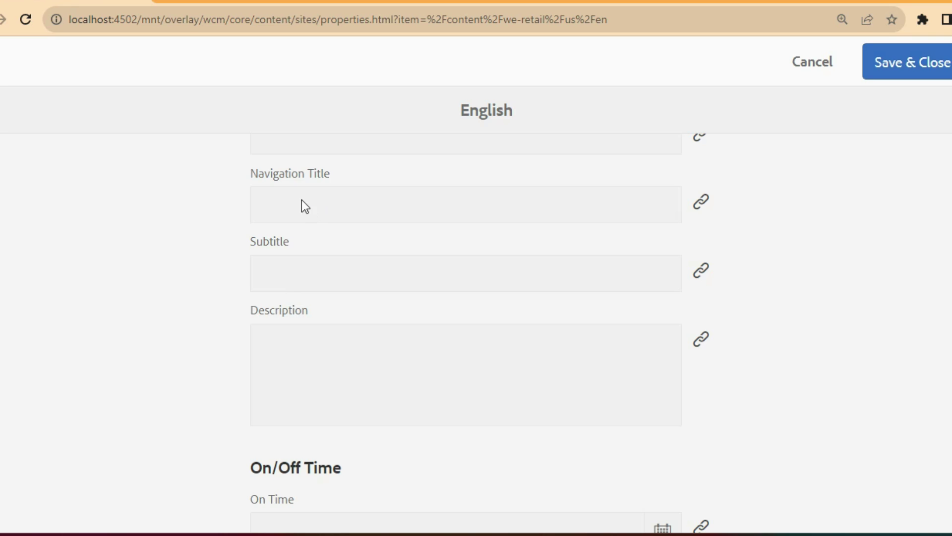
Review the English page's basic properties, from Title and Tags through On/Off Time and Vanity URL
scroll(240, 280, up, 3)
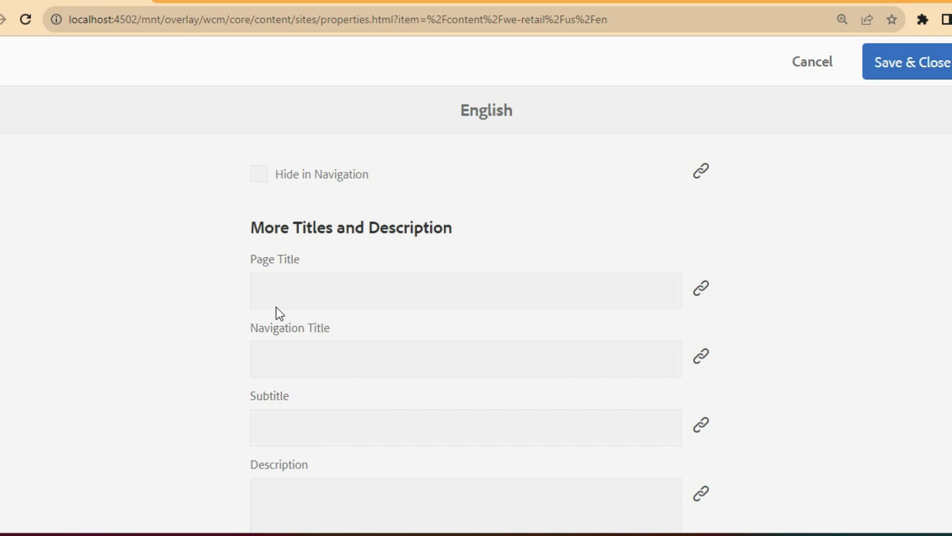
scroll(266, 361, down, 9)
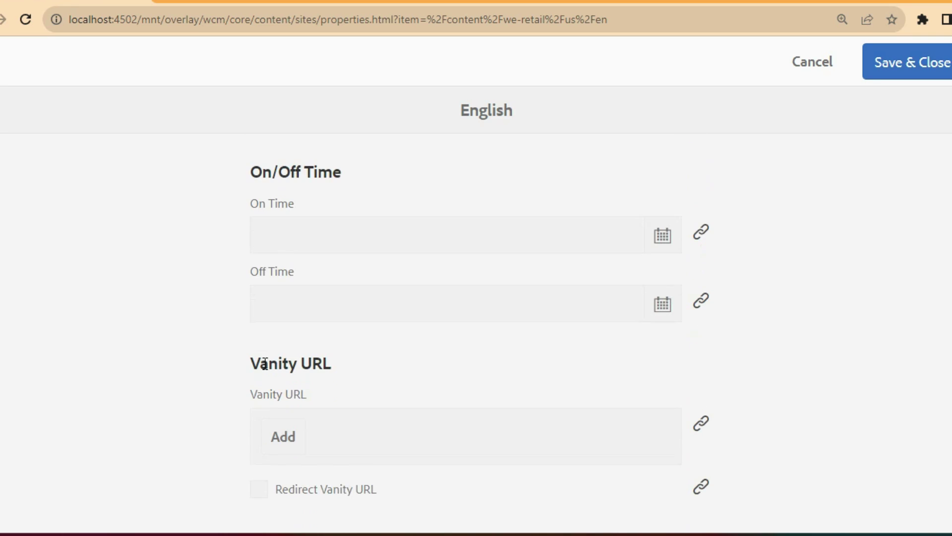
scroll(264, 363, up, 10)
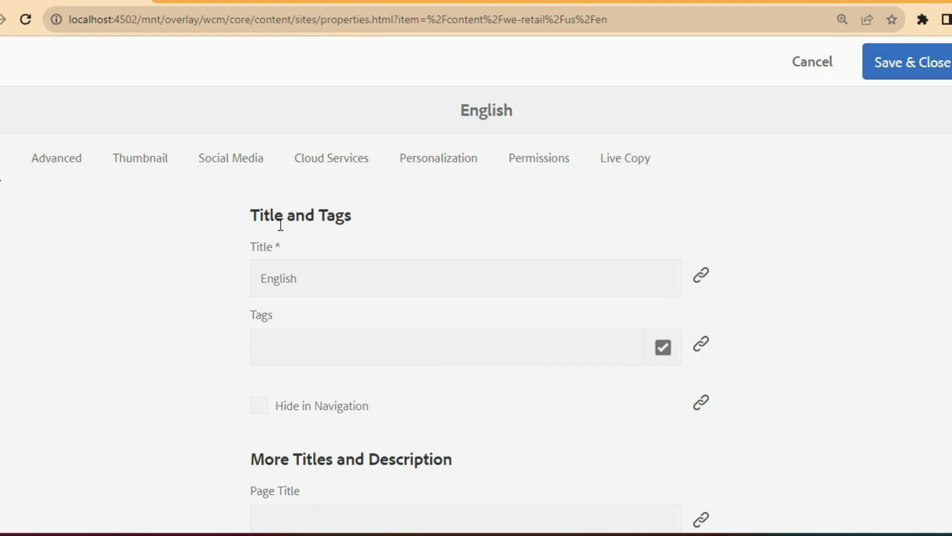
scroll(261, 248, down, 2)
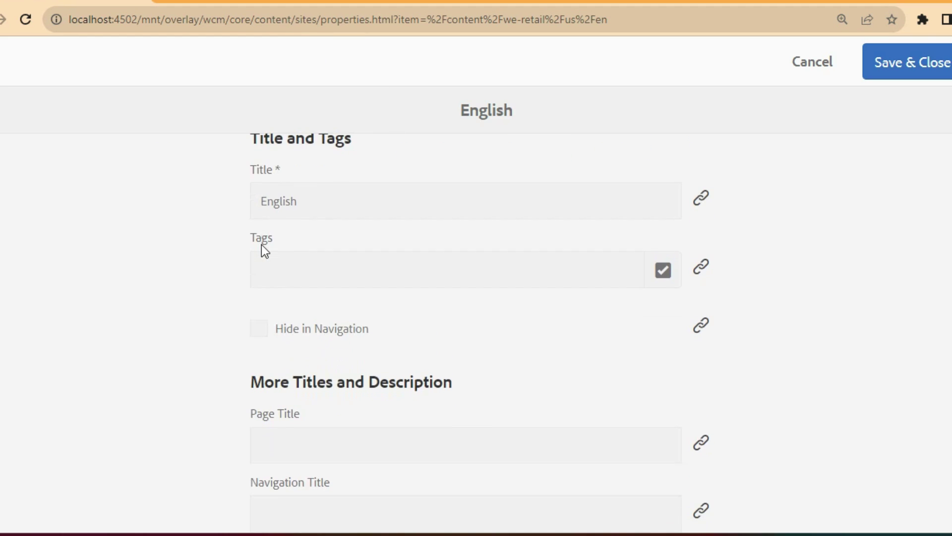
scroll(270, 368, down, 1)
scroll(266, 362, down, 10)
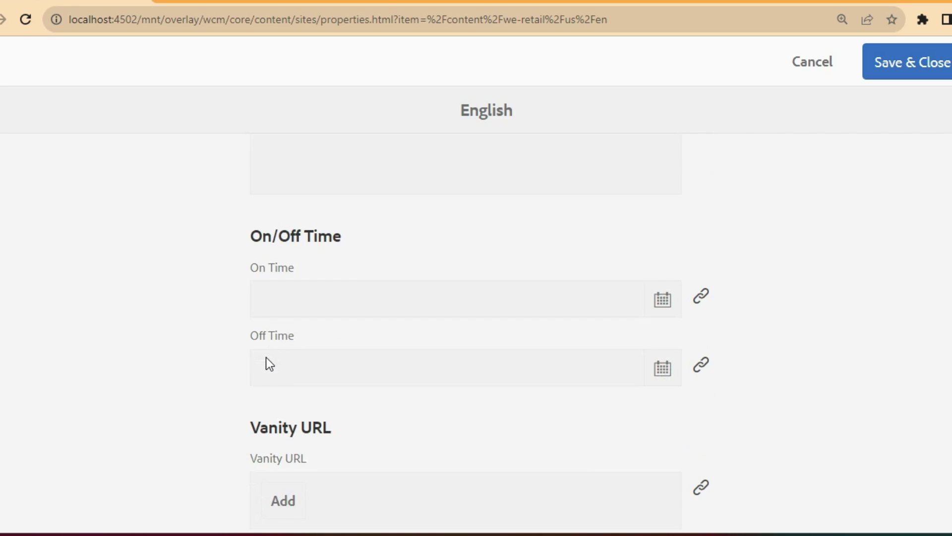
scroll(293, 357, up, 12)
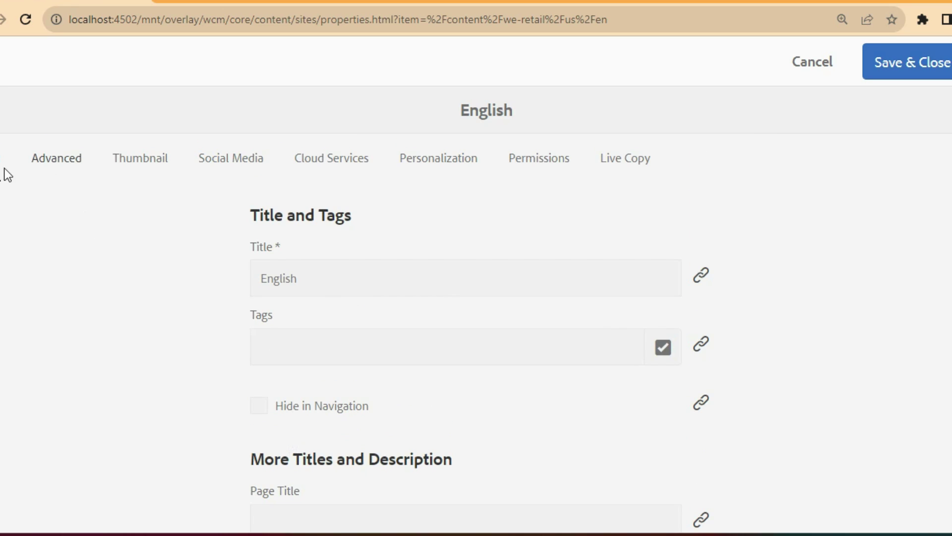
Examine the English page's Advanced properties, from the language settings through Templates Settings and Authentication Requirement
click(58, 160)
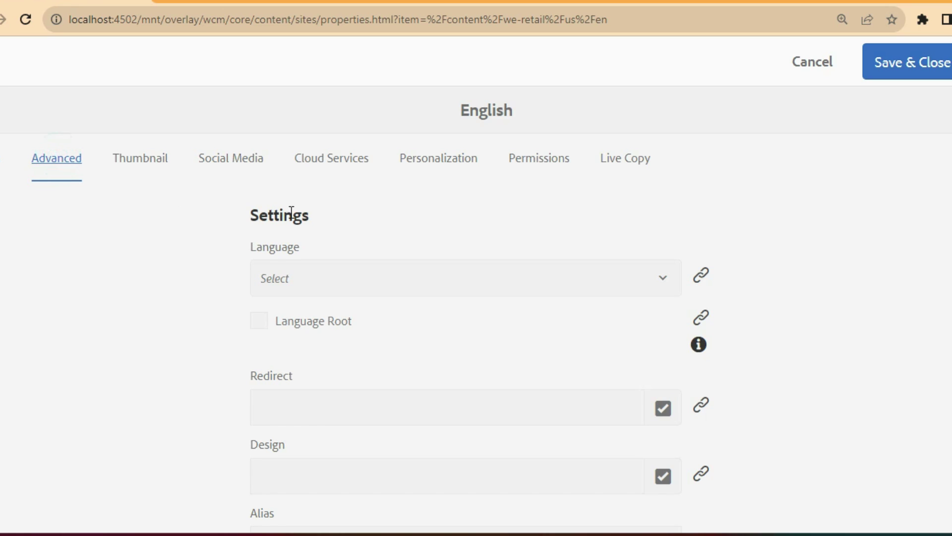
scroll(266, 430, down, 14)
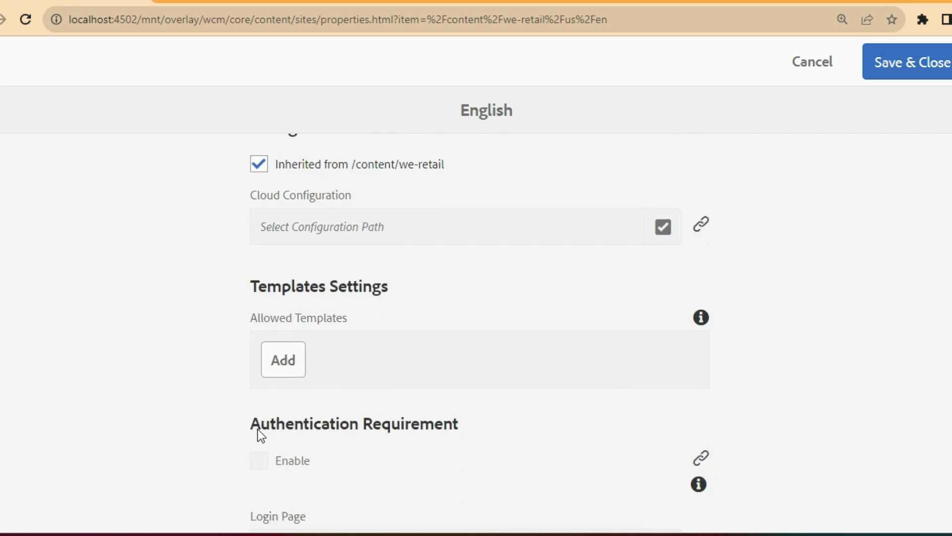
scroll(253, 431, down, 4)
scroll(251, 434, up, 16)
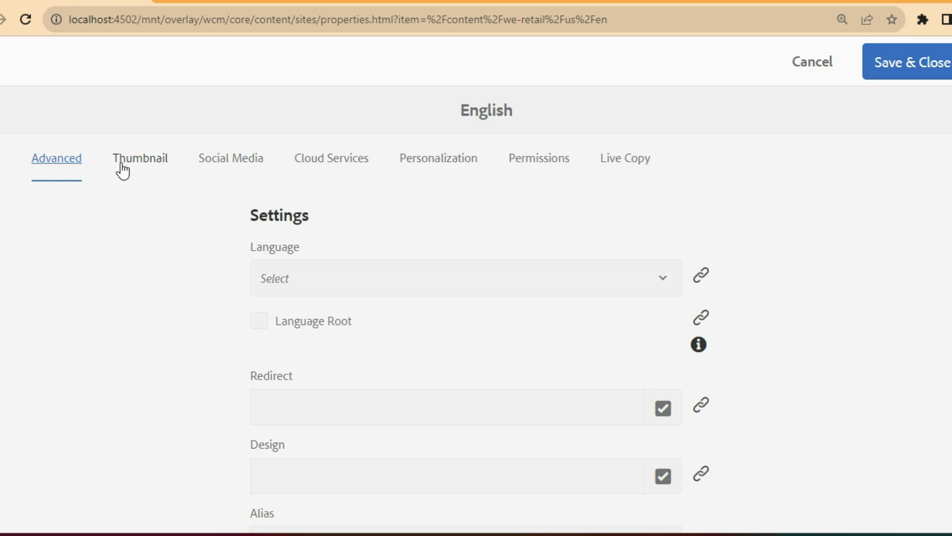
View the English page's Thumbnail, Social Media and Cloud Services properties, then leave the properties without saving
click(2, 169)
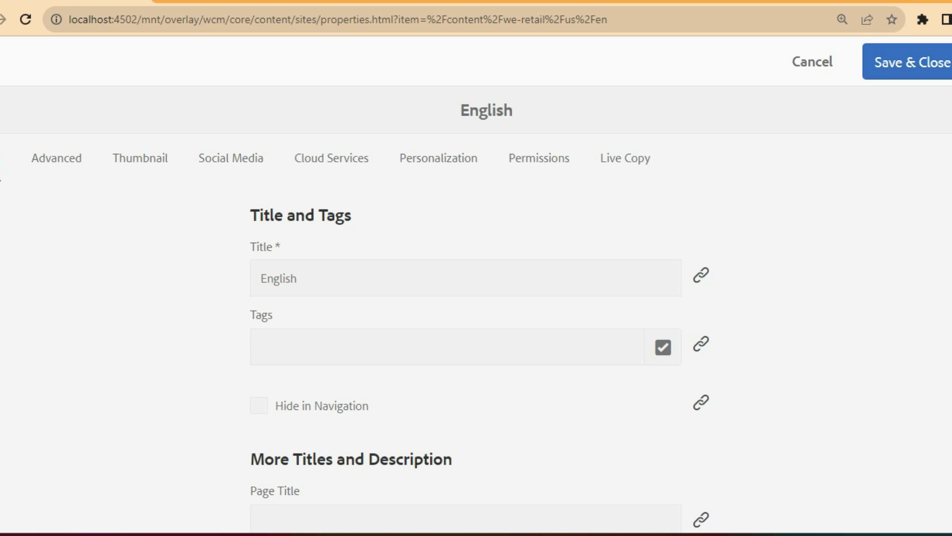
click(57, 161)
click(132, 159)
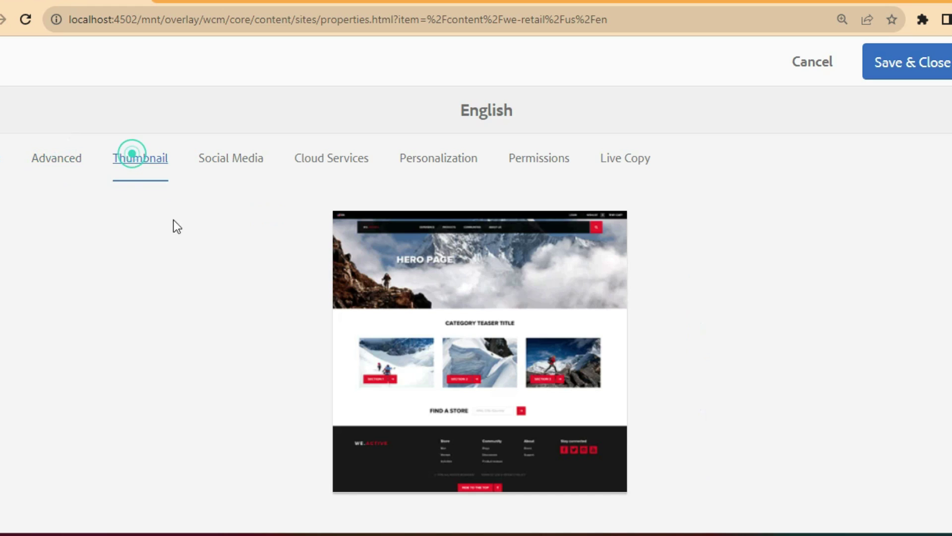
click(255, 166)
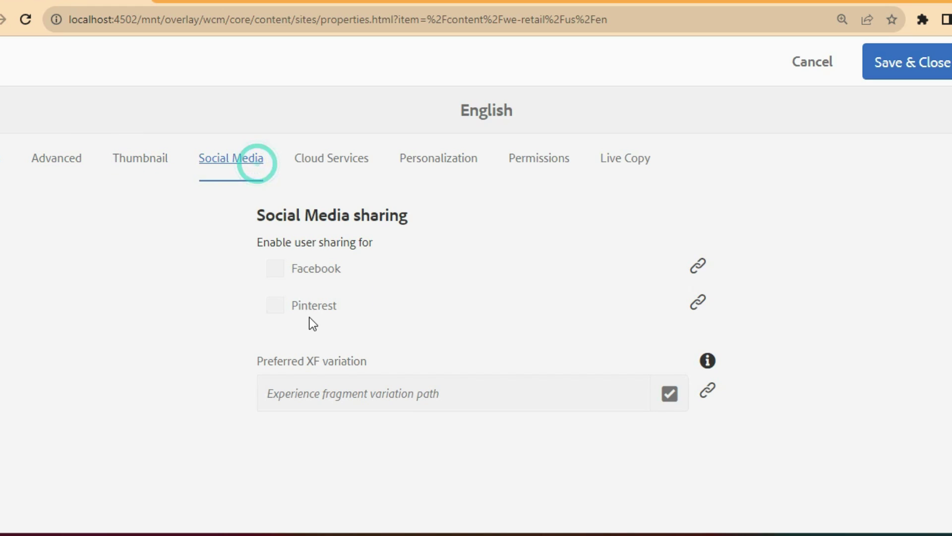
click(338, 171)
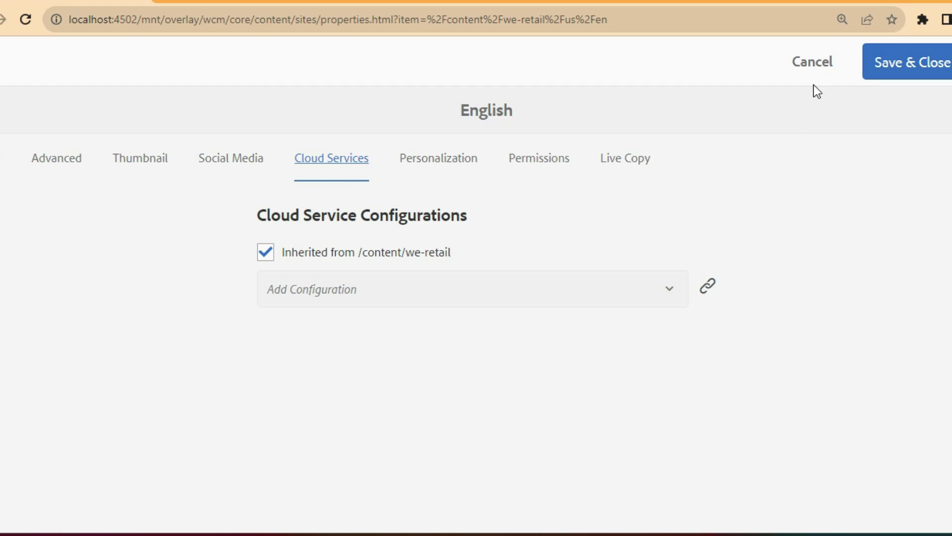
click(801, 59)
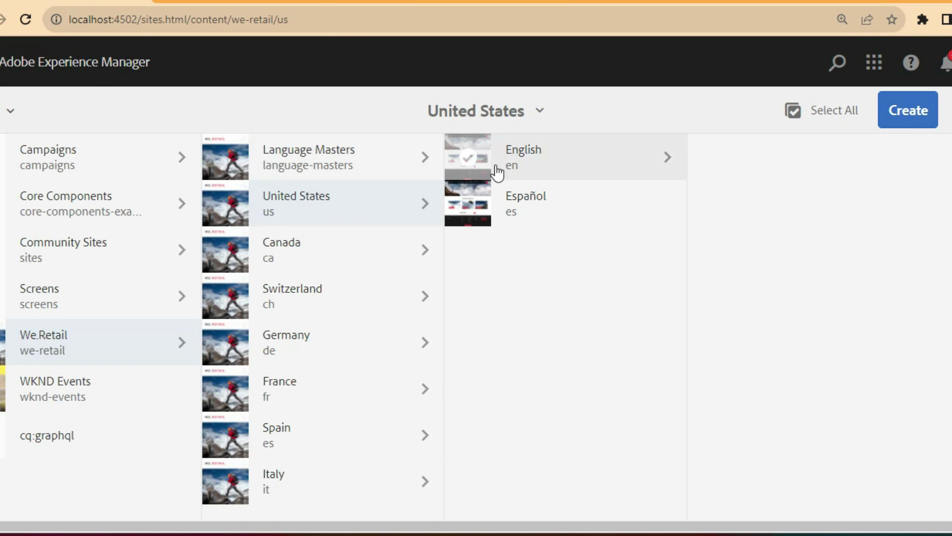
Open the English page under United States for editing and highlight editor.html in its address
click(468, 160)
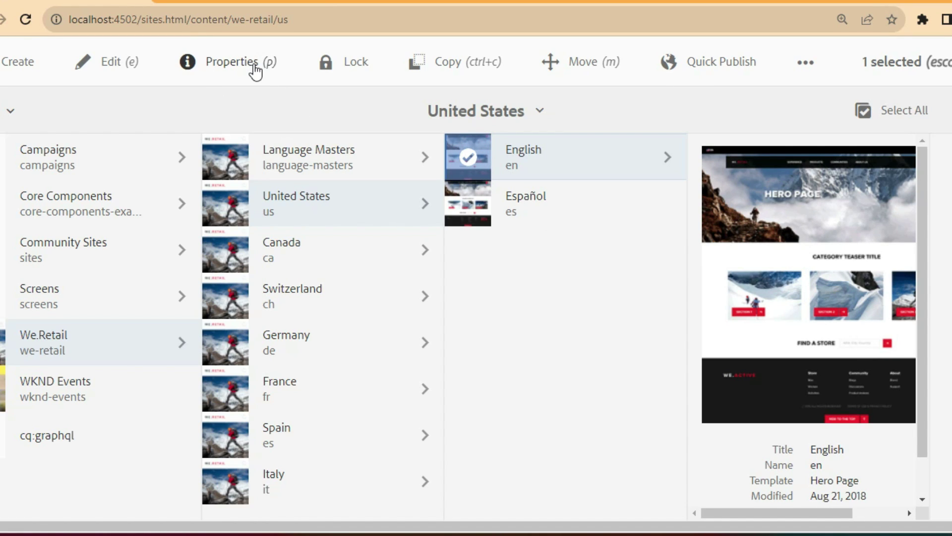
click(128, 68)
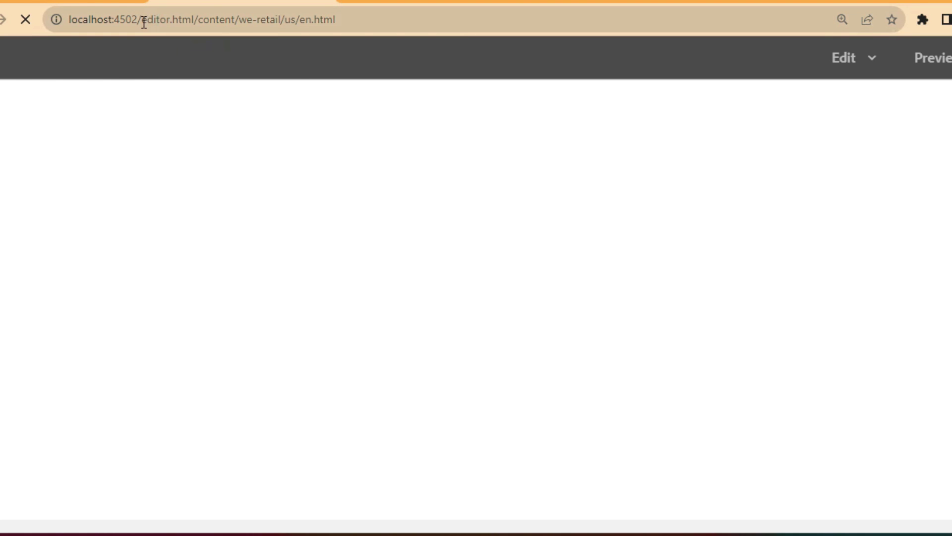
drag(144, 22, 194, 17)
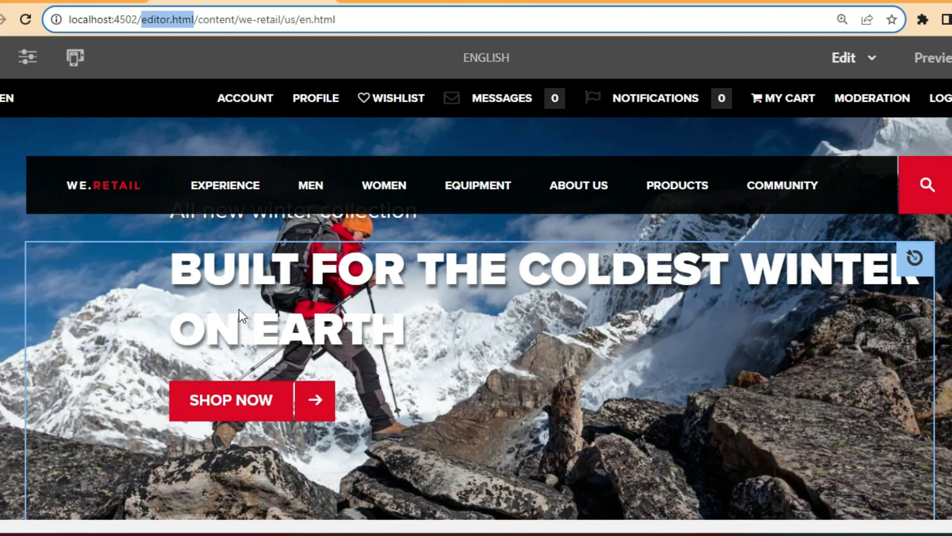
Look through the English page's components in the editor, selecting the DISCOVER THE FINEST GEAR title component
scroll(239, 308, down, 3)
scroll(240, 306, down, 3)
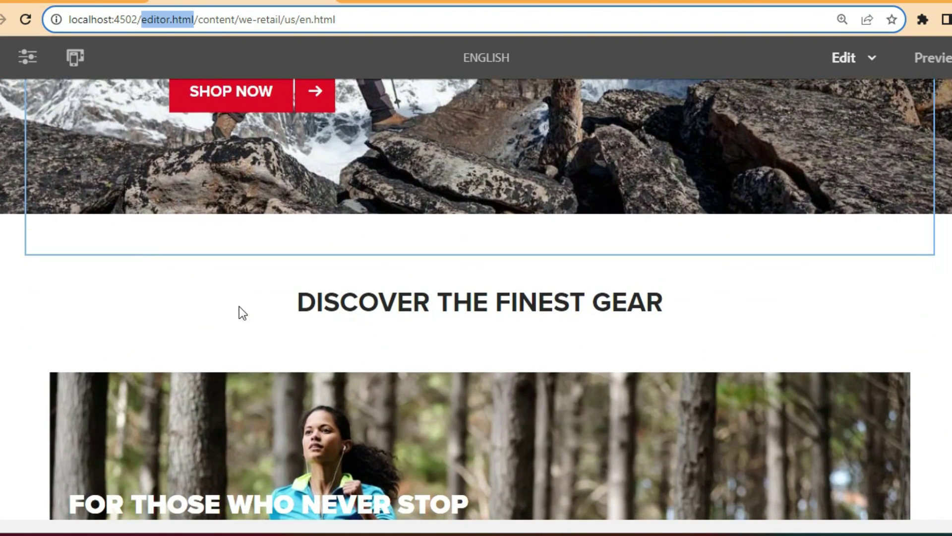
click(332, 319)
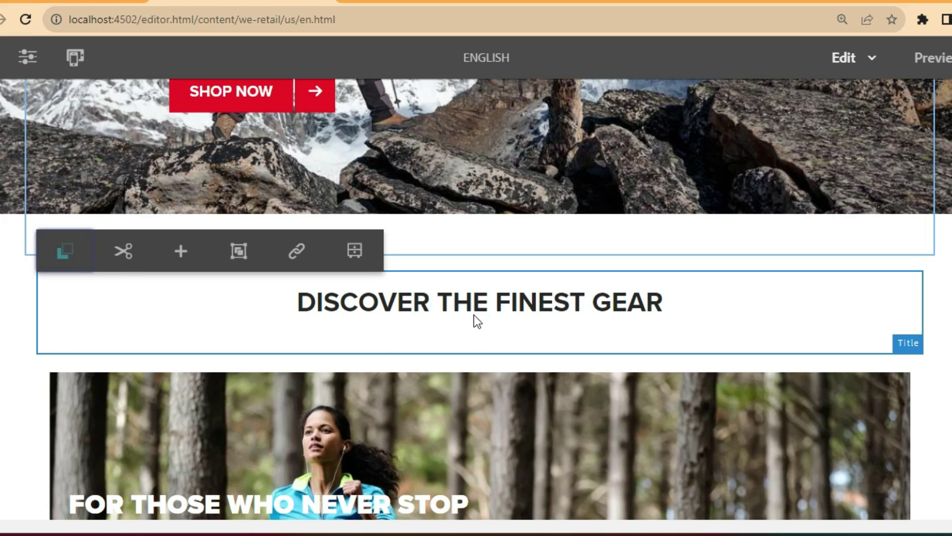
scroll(466, 328, down, 15)
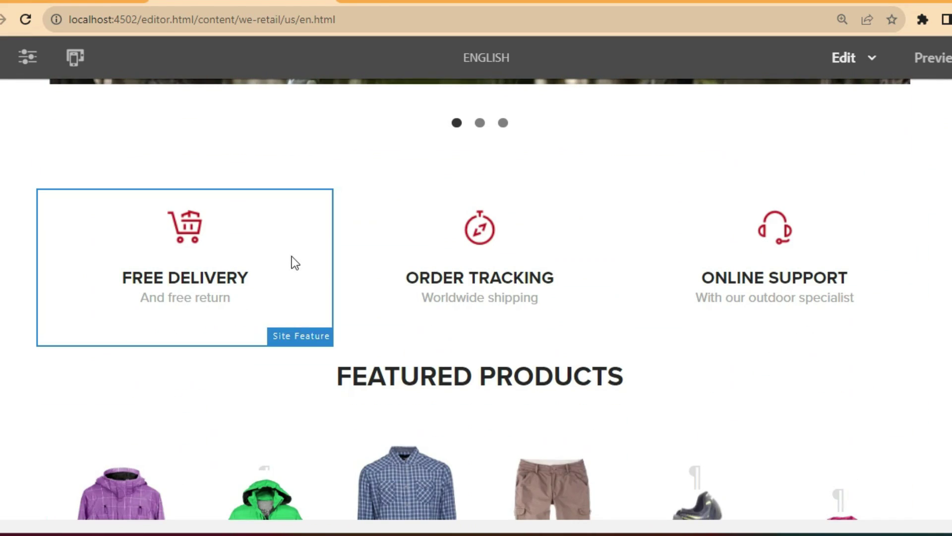
scroll(355, 290, up, 15)
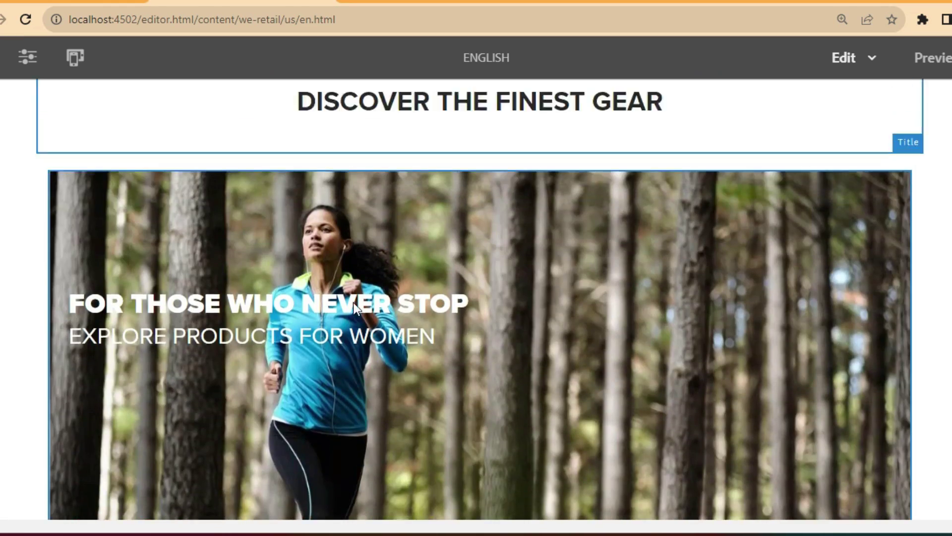
scroll(353, 303, up, 8)
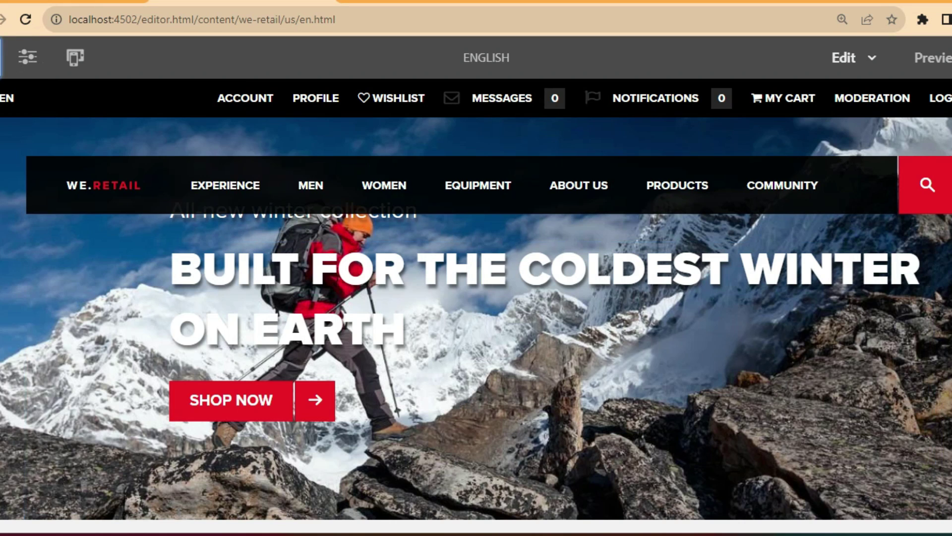
Show the page editor's side panel with the available assets
click(2, 58)
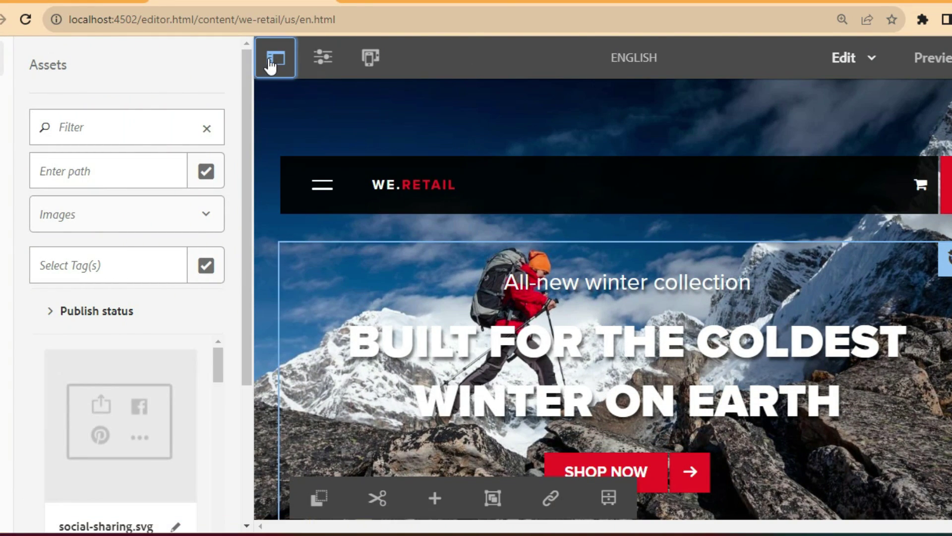